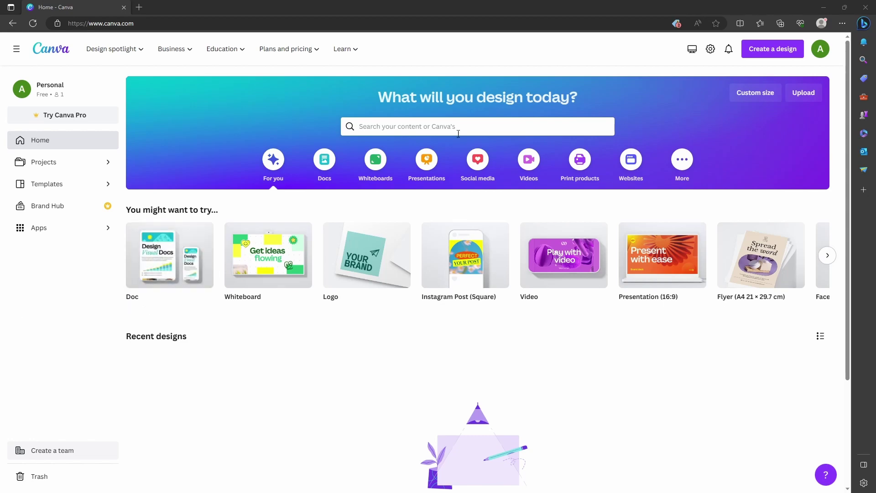
Step: Search Canva for 'logo' templates and start a blank Logo design
left_click(391, 126)
type("logo")
key("Return")
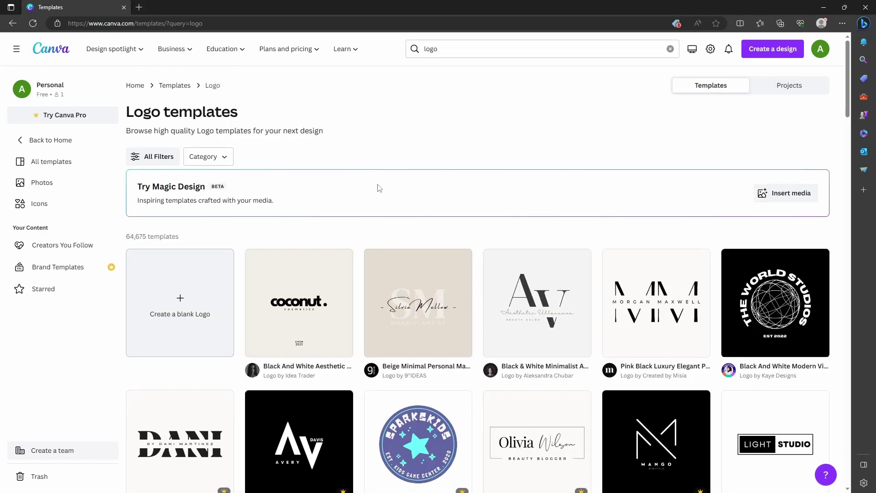
scroll(538, 310, "down", 2)
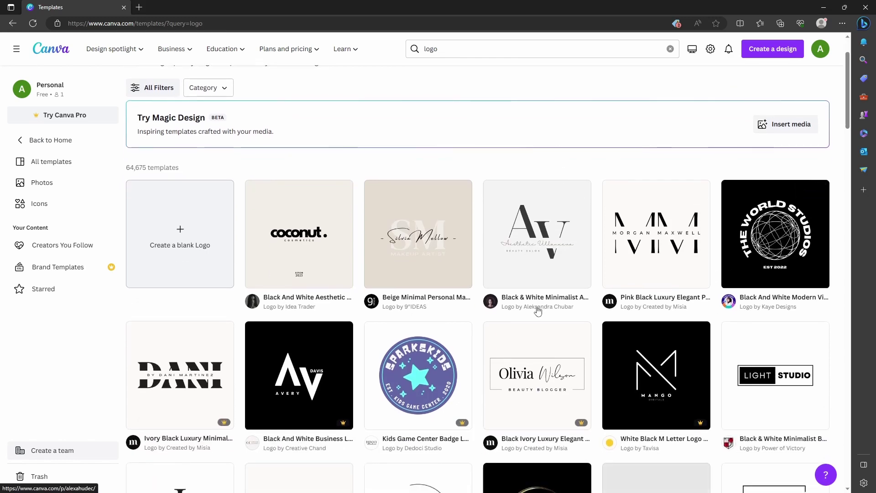
scroll(538, 310, "down", 2)
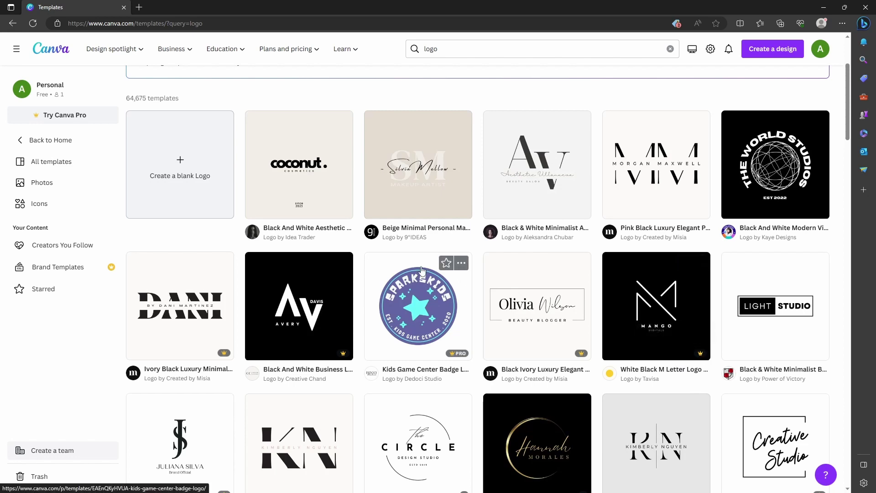
scroll(421, 269, "up", 3)
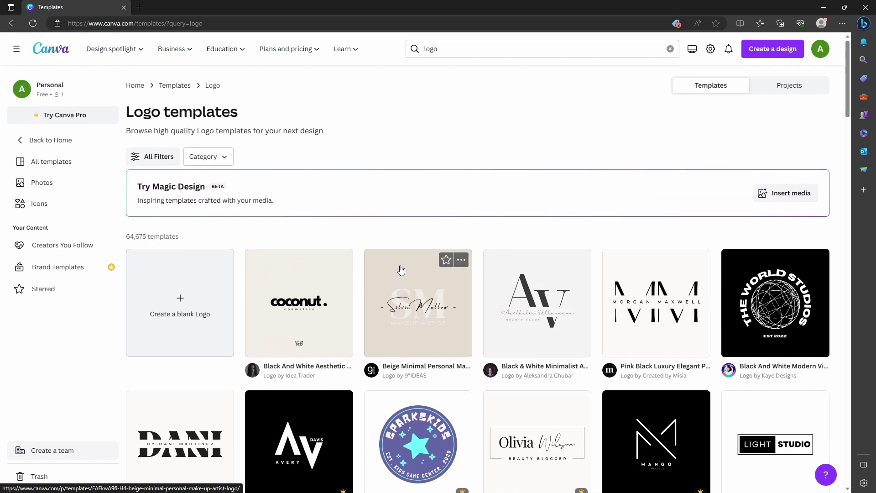
left_click(194, 313)
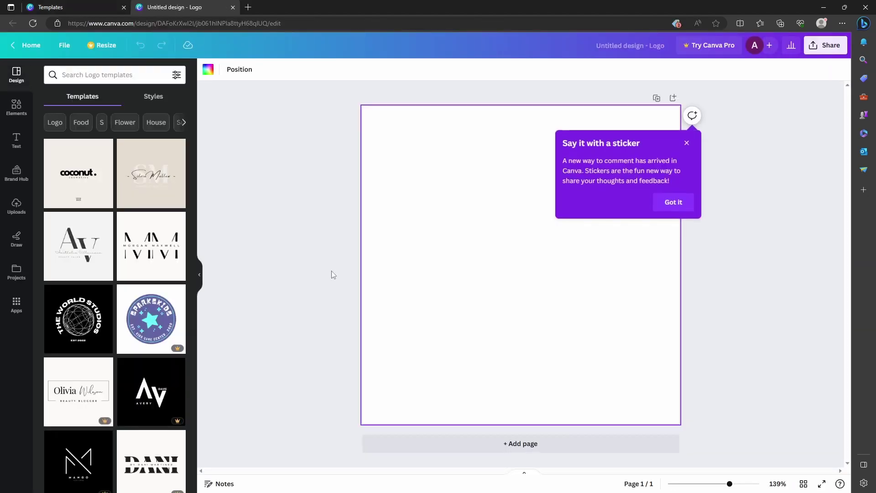
Step: Dismiss the sticker announcement and browse the Design templates list
left_click(690, 141)
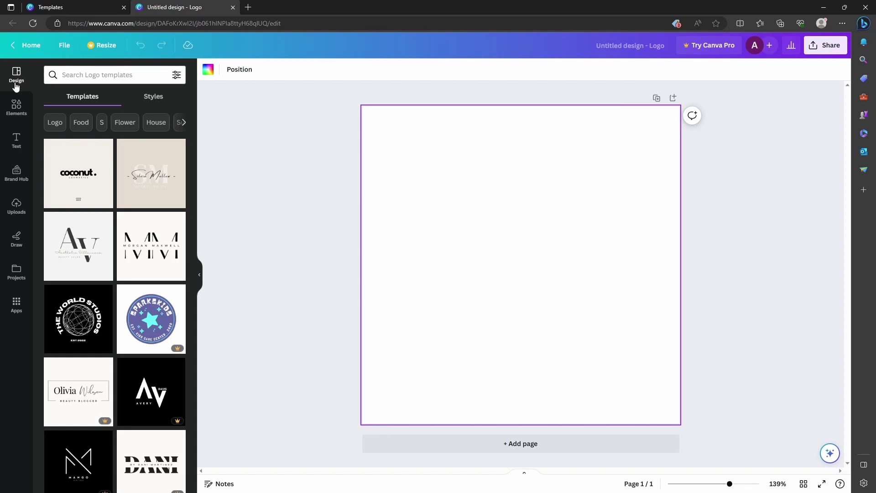
scroll(114, 274, "down", 1)
scroll(117, 280, "down", 5)
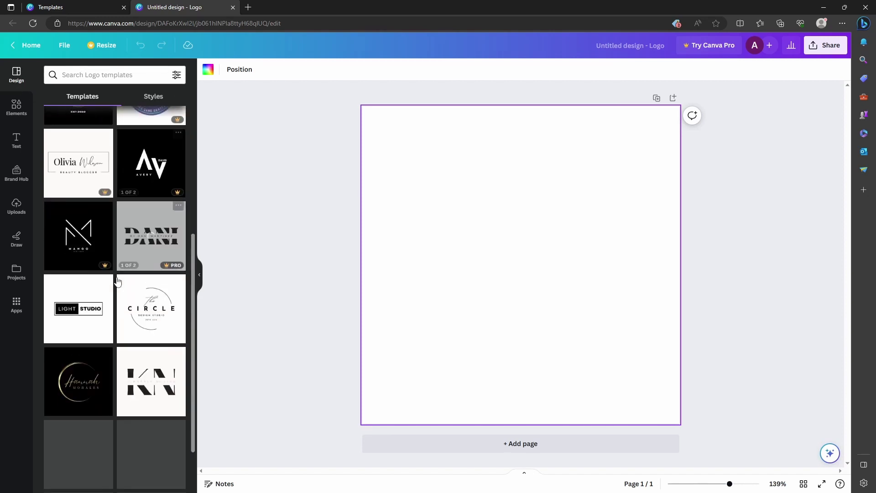
scroll(146, 182, "up", 3)
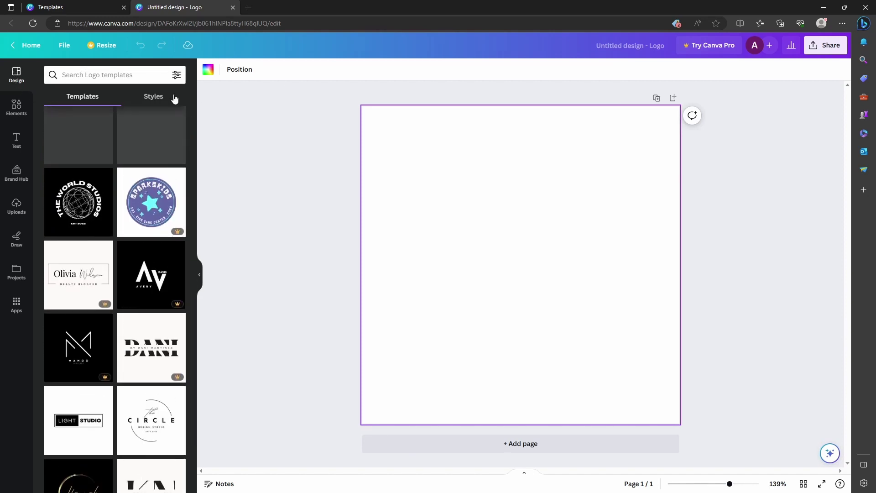
Step: Check the template language filter, close it, and switch to the Elements library
left_click(176, 76)
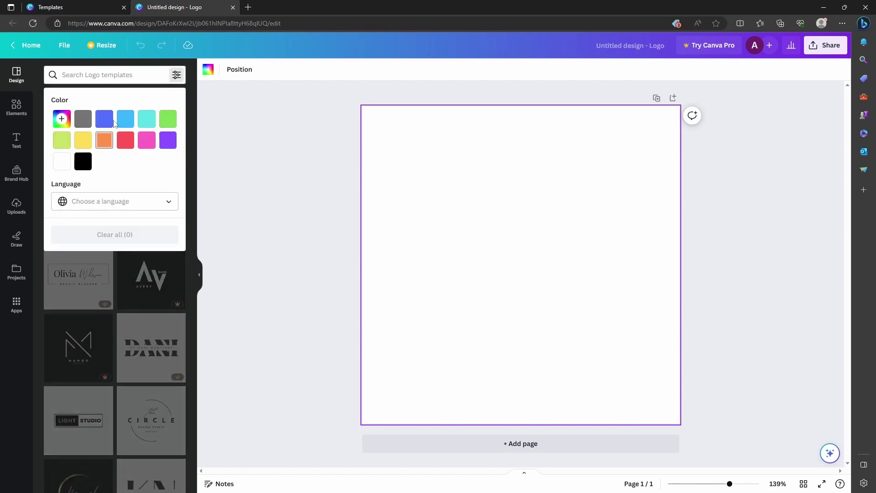
left_click(169, 201)
left_click(236, 205)
left_click(237, 201)
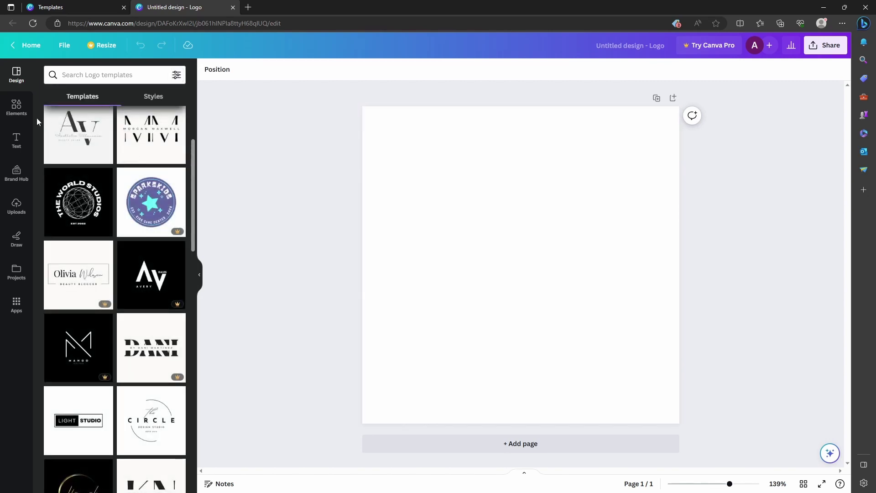
left_click(20, 117)
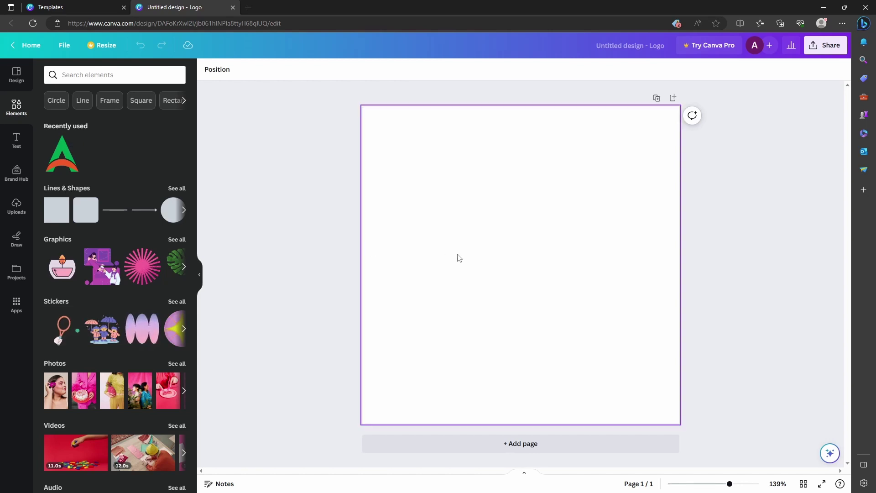
Step: Search Elements for 'letter A logo', show Graphics only, and add the green-and-red A
left_click(137, 69)
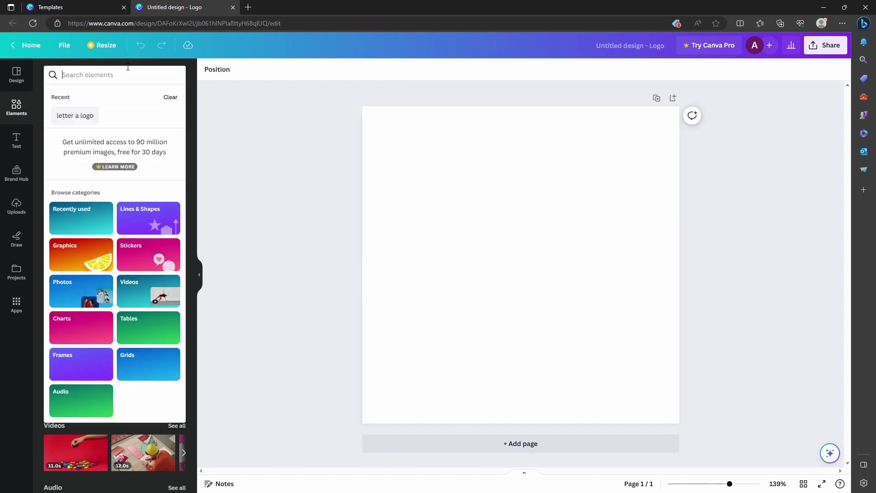
type("lett")
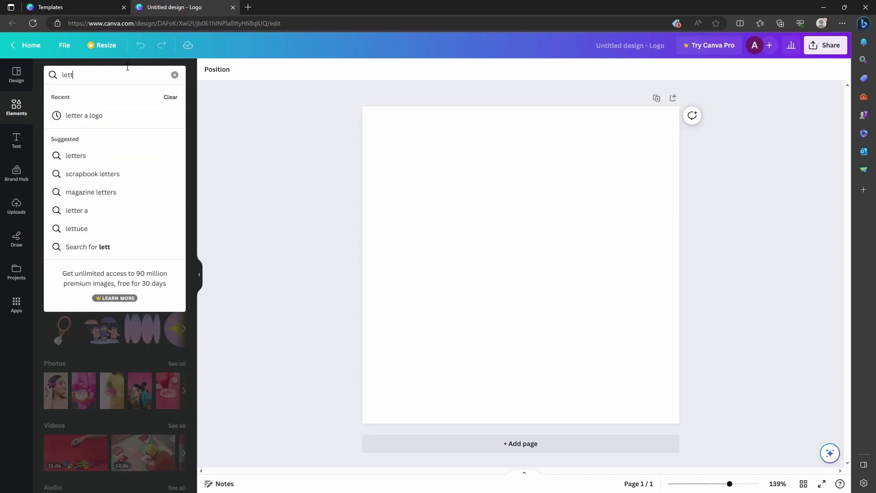
type("er A logo")
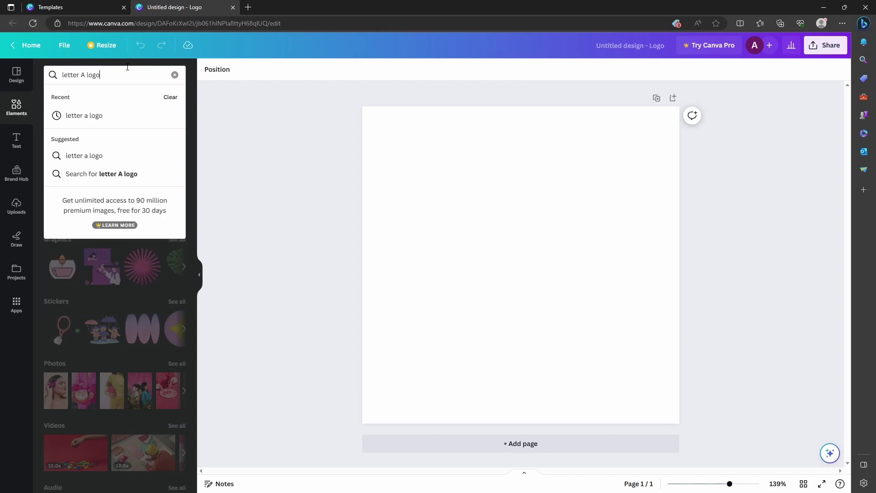
key("Return")
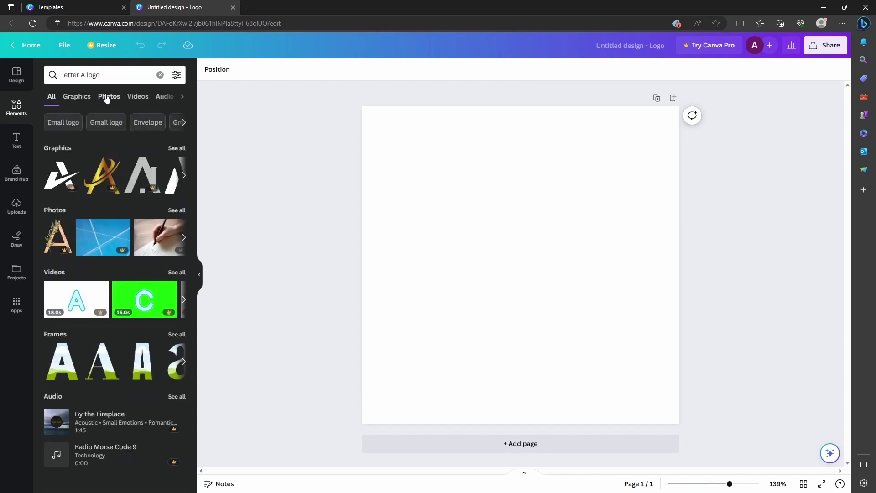
left_click(182, 97)
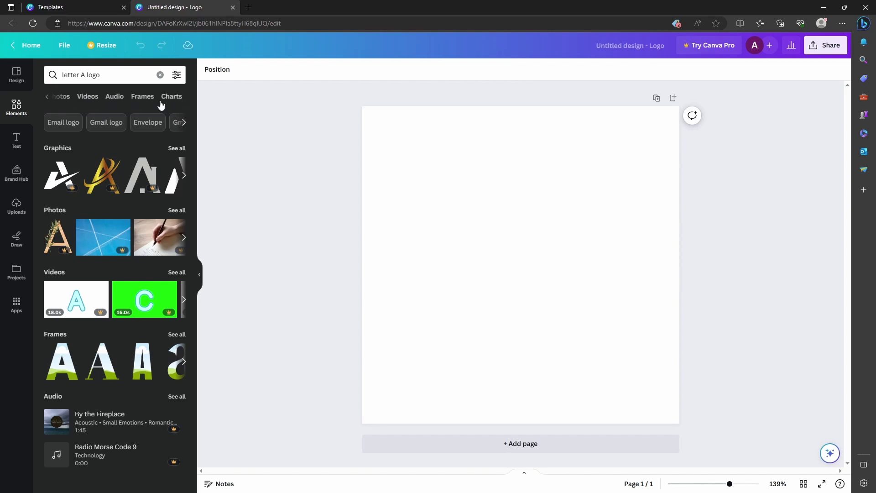
left_click(46, 98)
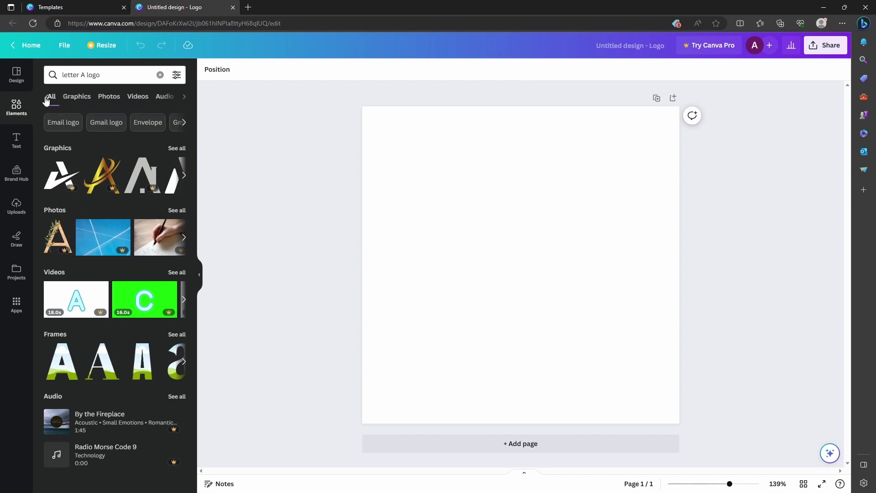
left_click(74, 98)
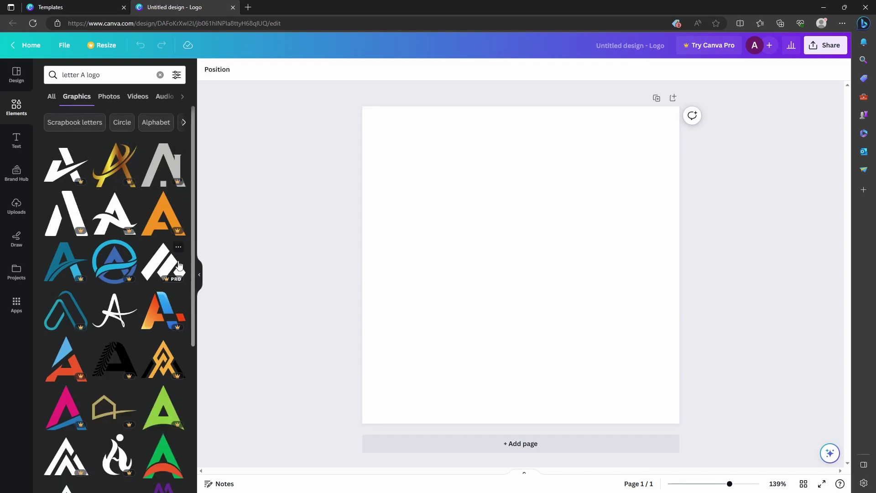
scroll(177, 274, "down", 3)
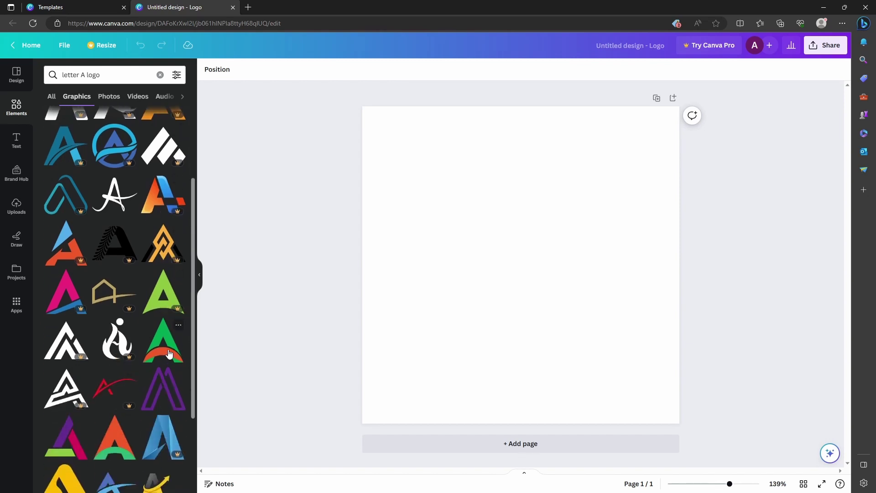
left_click(157, 353)
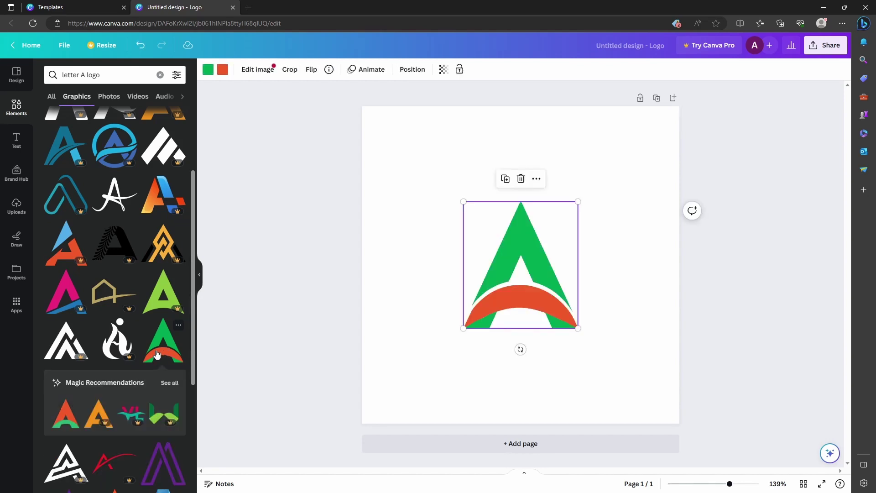
Step: Recolour the A graphic's green part dark blue and its orange arc red
left_click(557, 385)
left_click(548, 309)
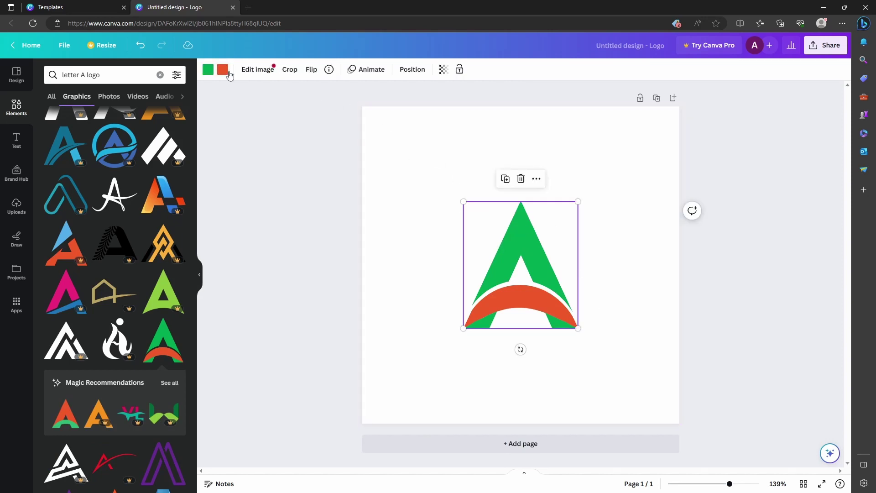
left_click(208, 69)
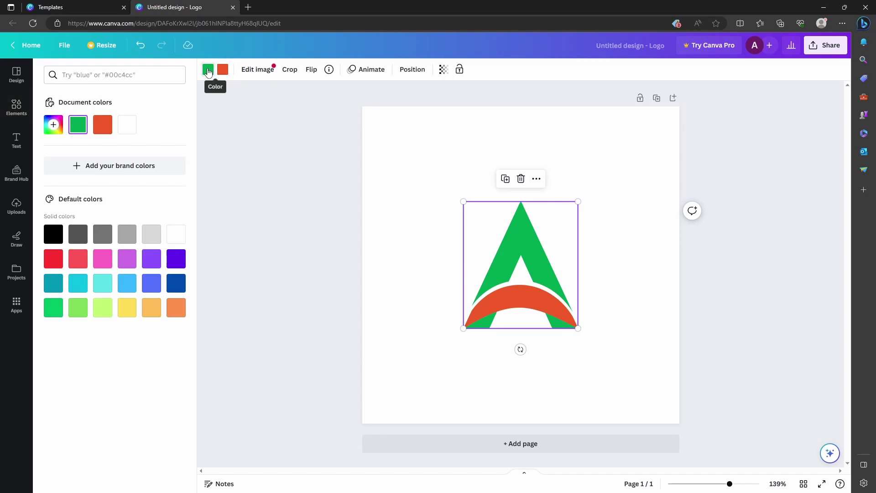
left_click(175, 286)
left_click(581, 342)
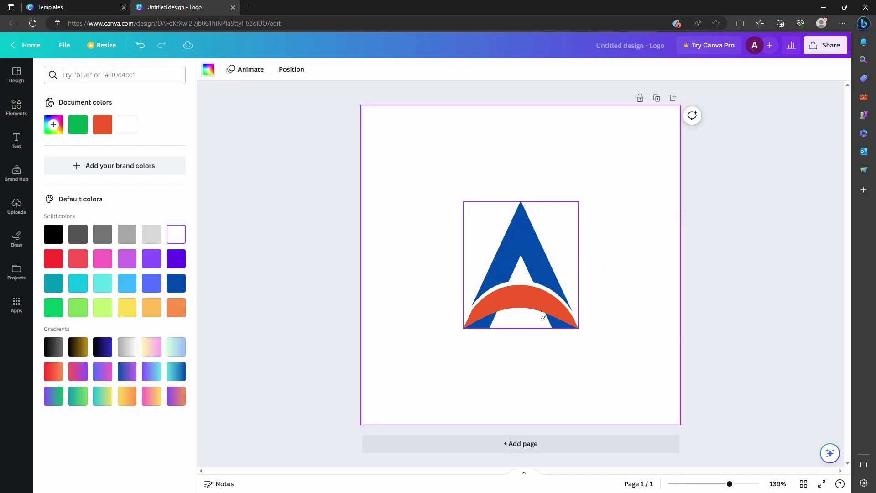
left_click(521, 292)
left_click(221, 70)
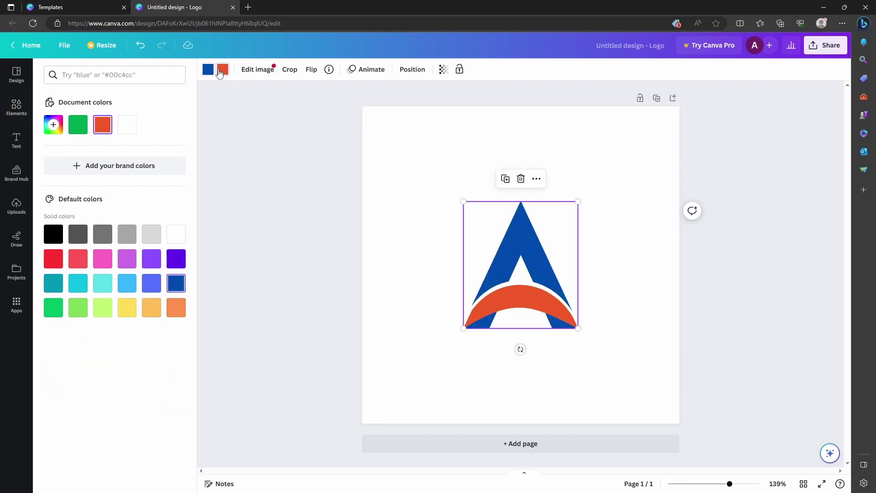
left_click(53, 259)
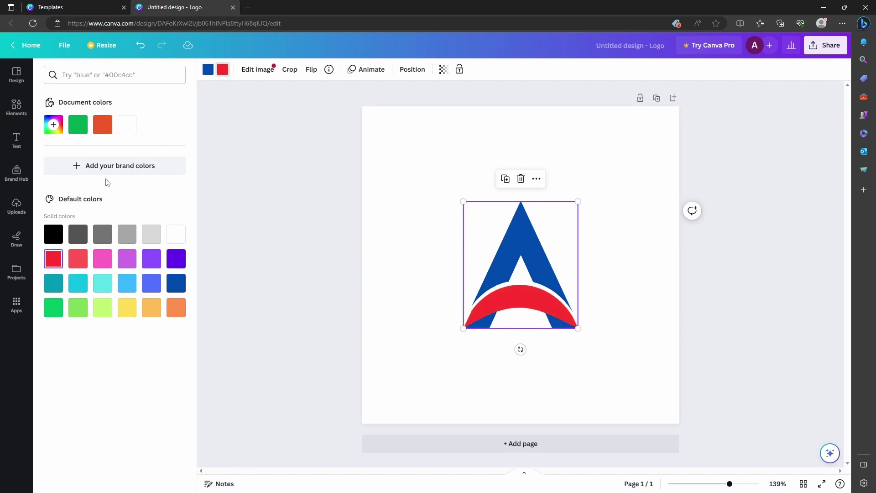
left_click(356, 251)
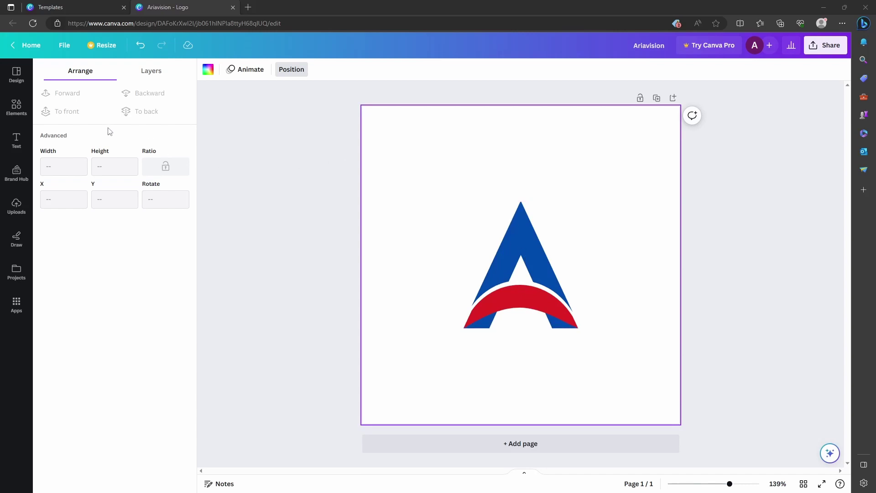
Step: Add a subheading reading 'AriaVision' and drag it beneath the A graphic
left_click(17, 141)
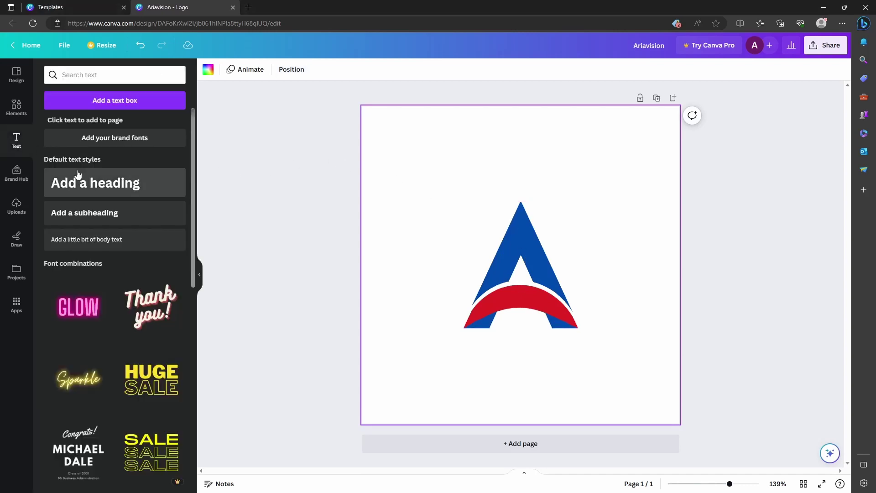
left_click(123, 217)
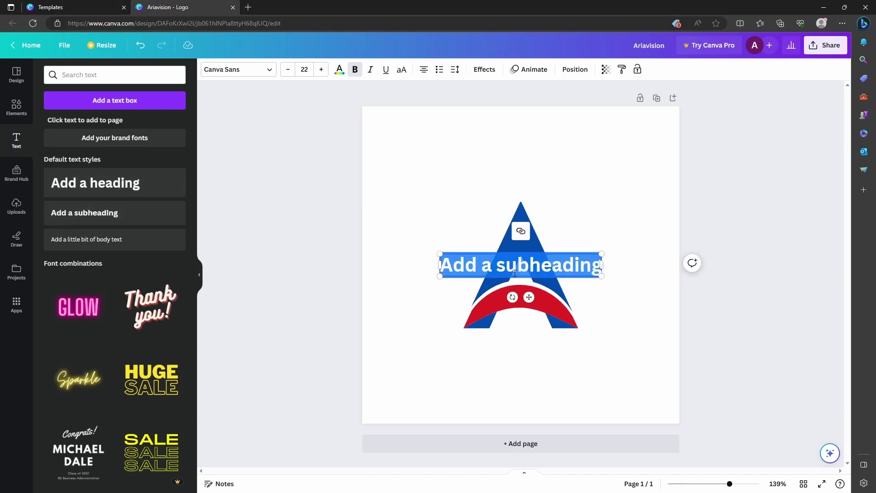
left_click(592, 265)
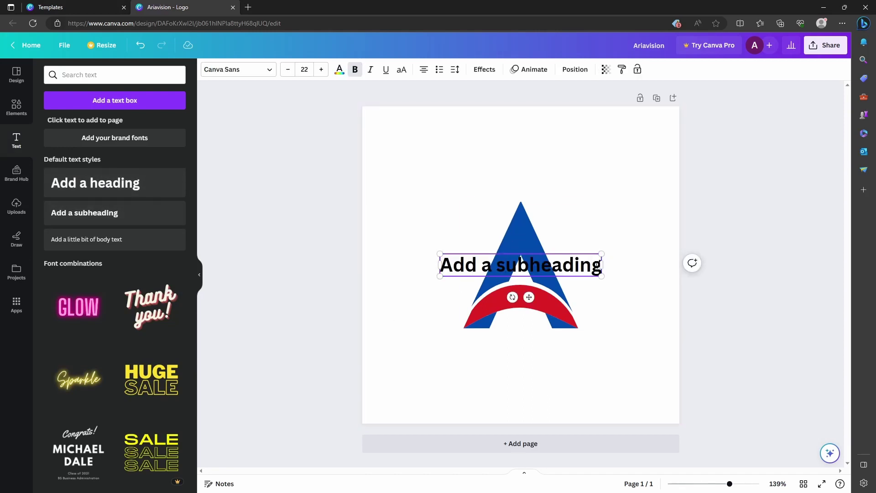
key("BackSpace")
key("BackSpace")
key("BackSpace")
key("BackSpace")
key("BackSpace")
key("BackSpace")
key("BackSpace")
key("BackSpace")
key("BackSpace")
key("BackSpace")
key("BackSpace")
key("BackSpace")
key("BackSpace")
key("BackSpace")
key("BackSpace")
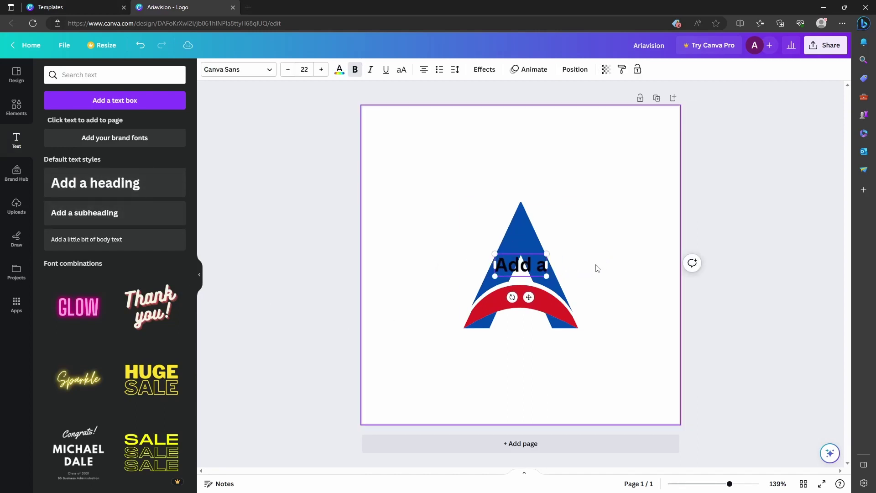
key("BackSpace")
type("Ari")
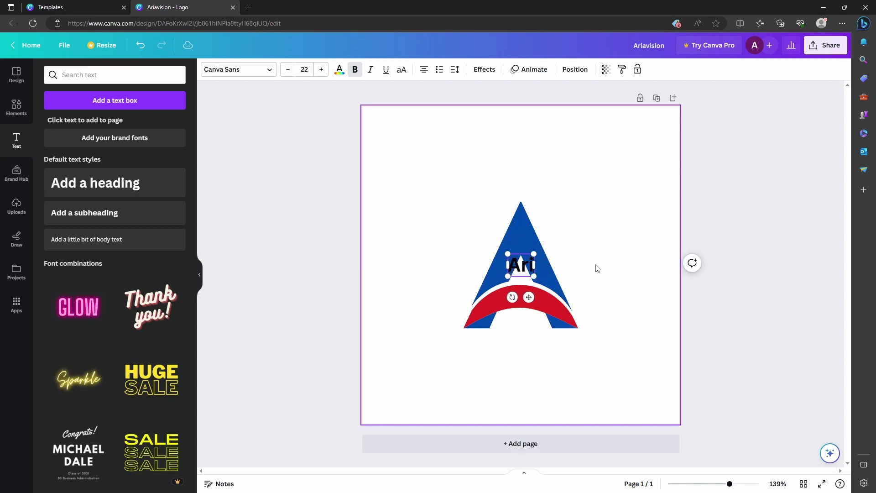
type("aViusion")
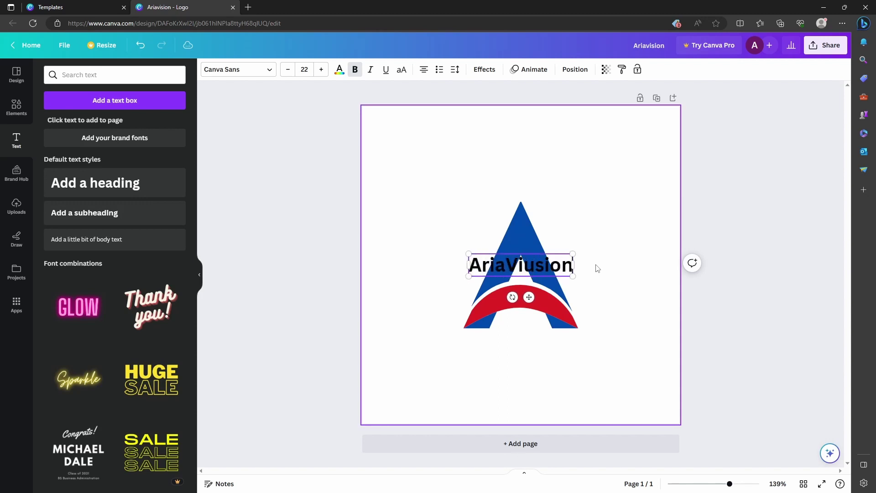
key("BackSpace")
key("BackSpace")
key("BackSpace")
key("BackSpace")
key("BackSpace")
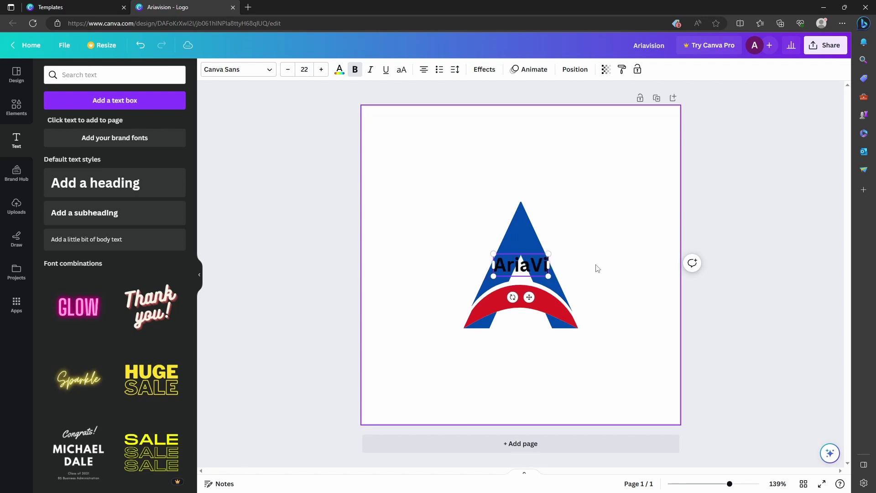
type("sion")
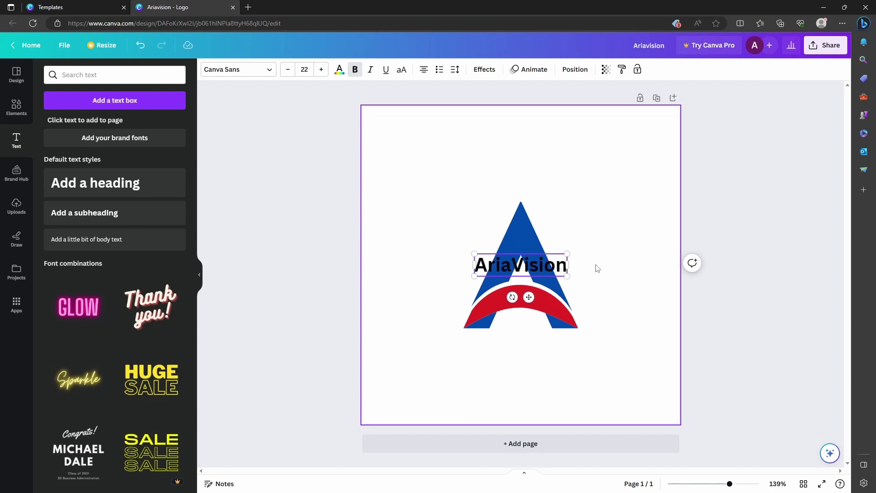
left_click(586, 233)
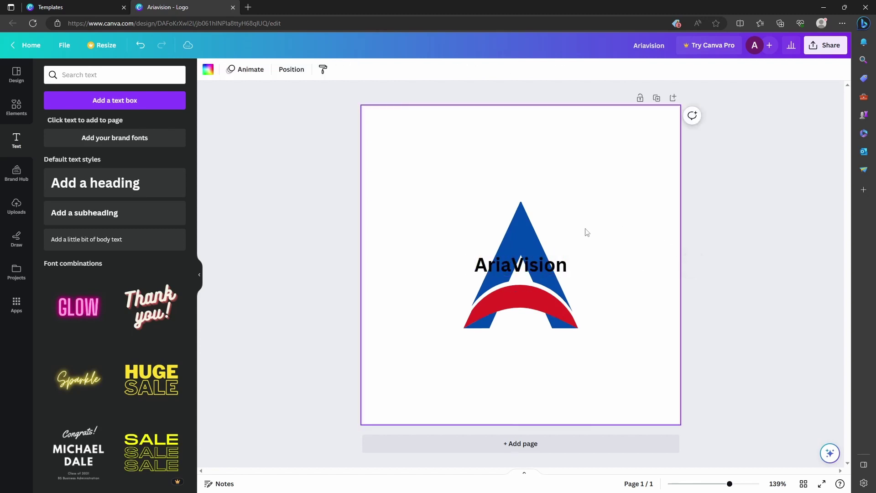
left_click_drag(498, 265, 514, 345)
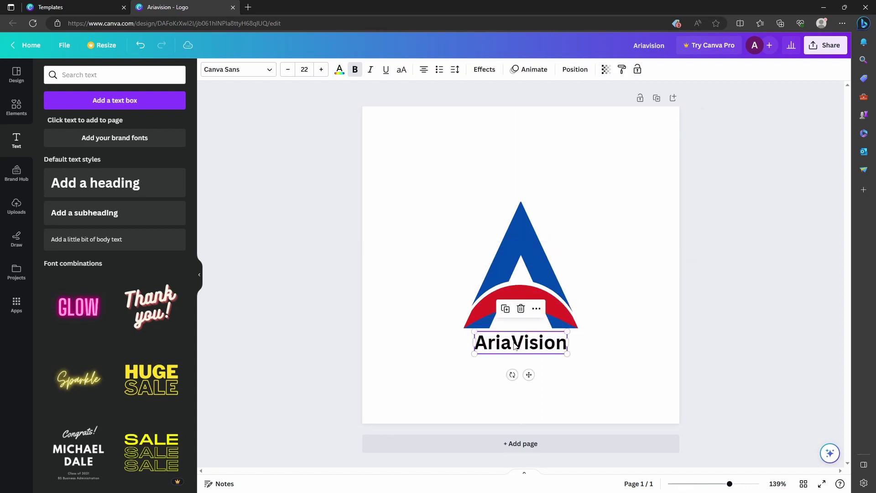
Step: Set the AriaVision text in the Copperplate Gothic 33 BC font
left_click(267, 74)
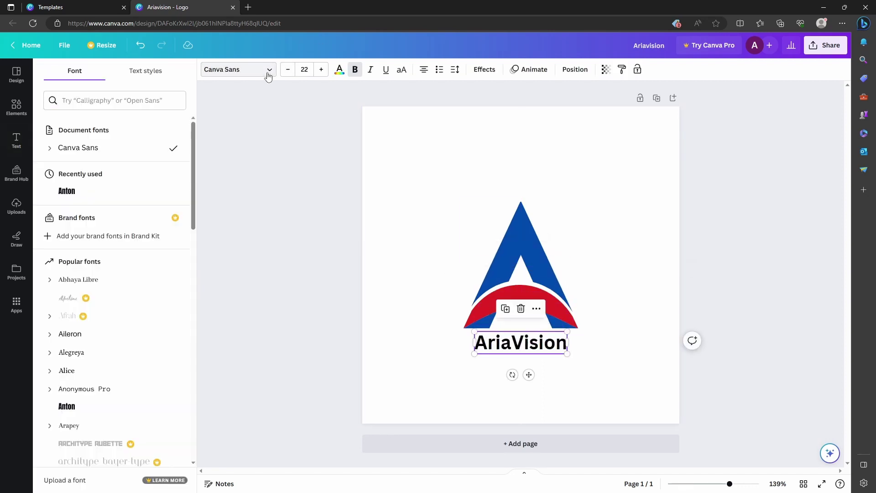
scroll(161, 252, "down", 2)
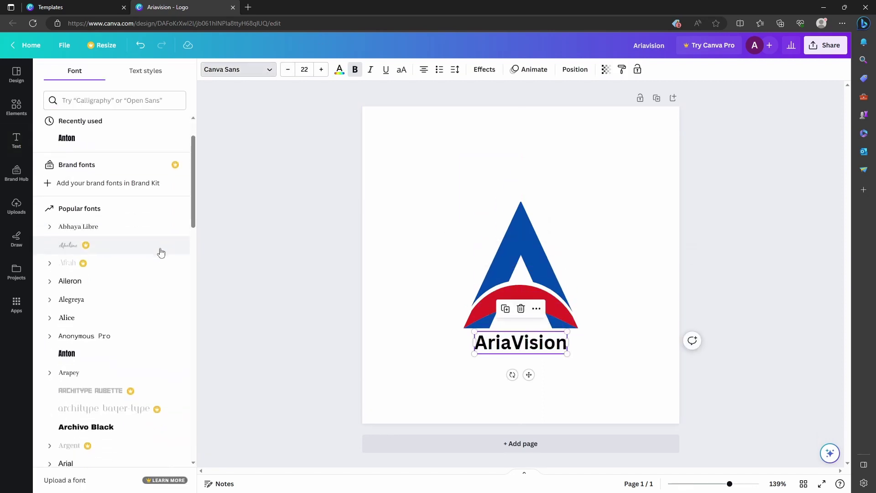
scroll(160, 251, "down", 2)
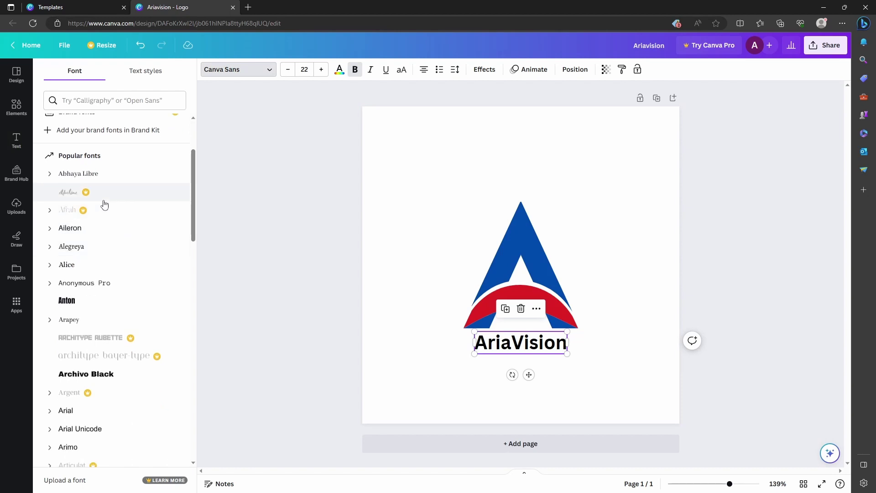
scroll(105, 205, "down", 4)
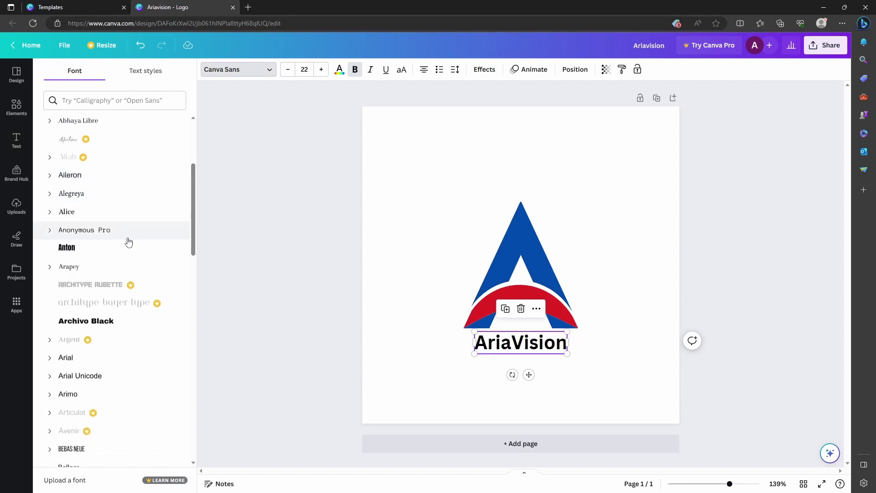
scroll(120, 312, "down", 8)
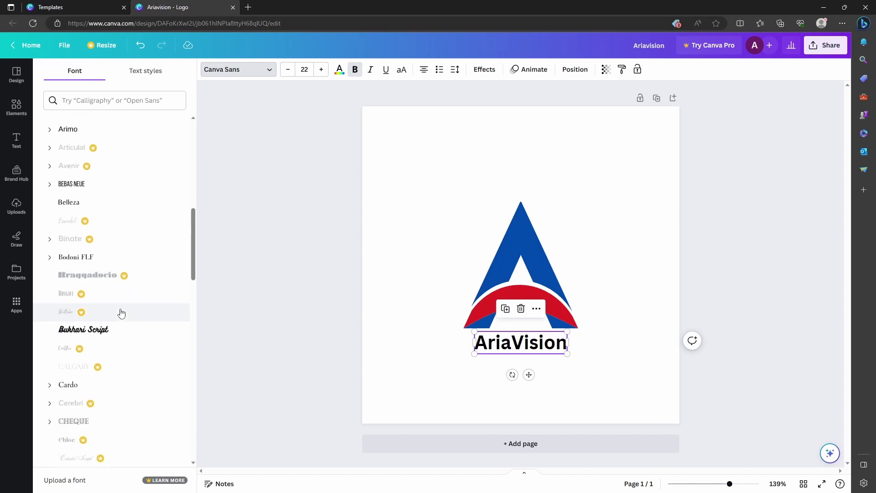
scroll(121, 313, "down", 6)
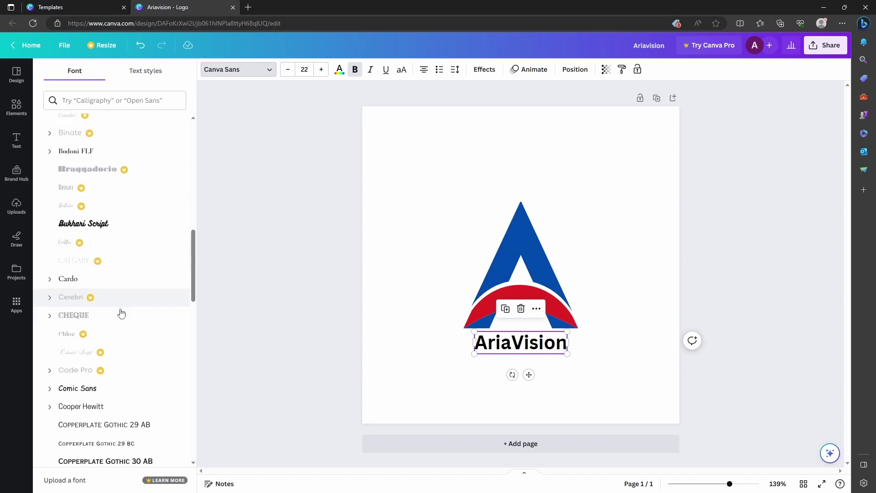
scroll(120, 310, "down", 2)
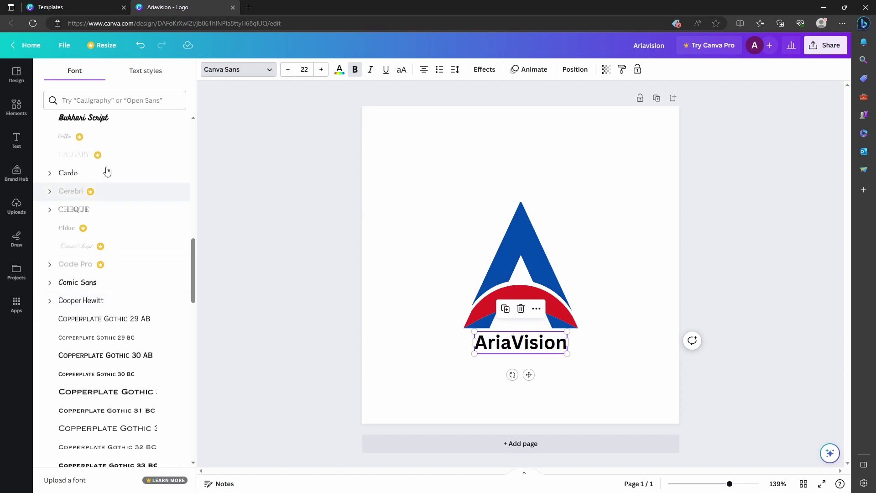
scroll(143, 214, "down", 2)
scroll(144, 223, "down", 1)
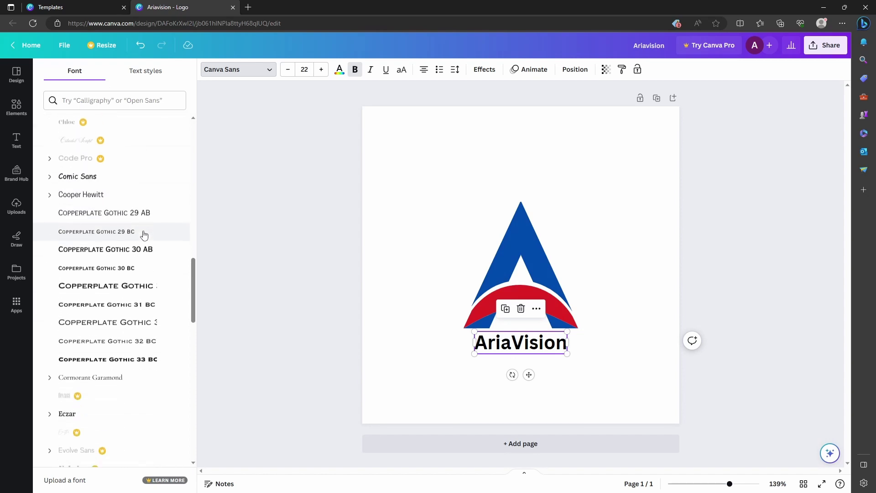
left_click(119, 364)
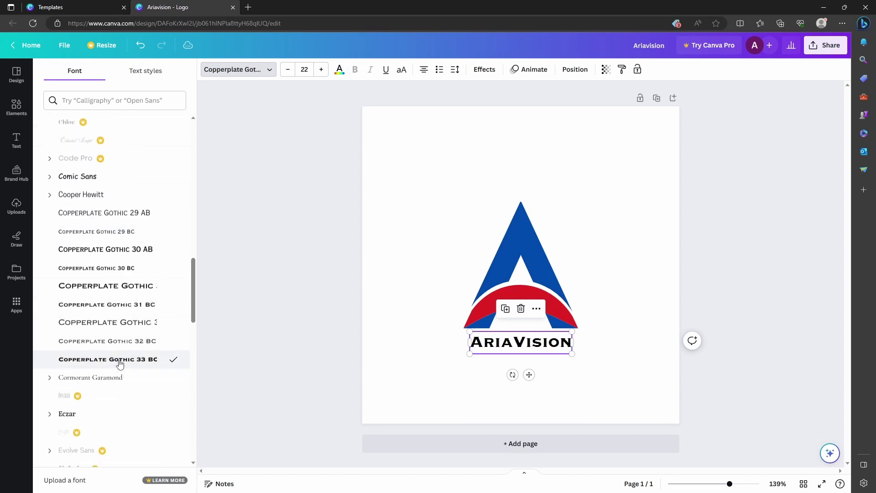
Step: Align the AriaVision text with the logo, set it to size 25, and nudge it up
key("Escape")
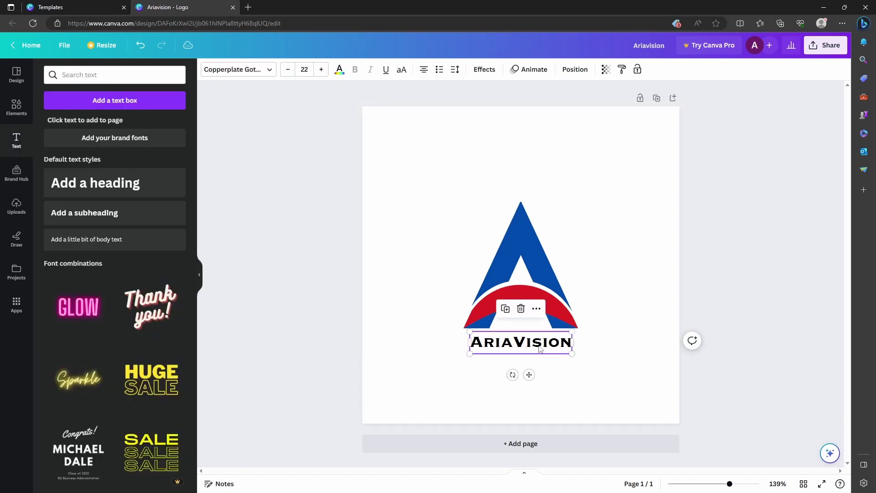
left_click_drag(540, 348, 538, 349)
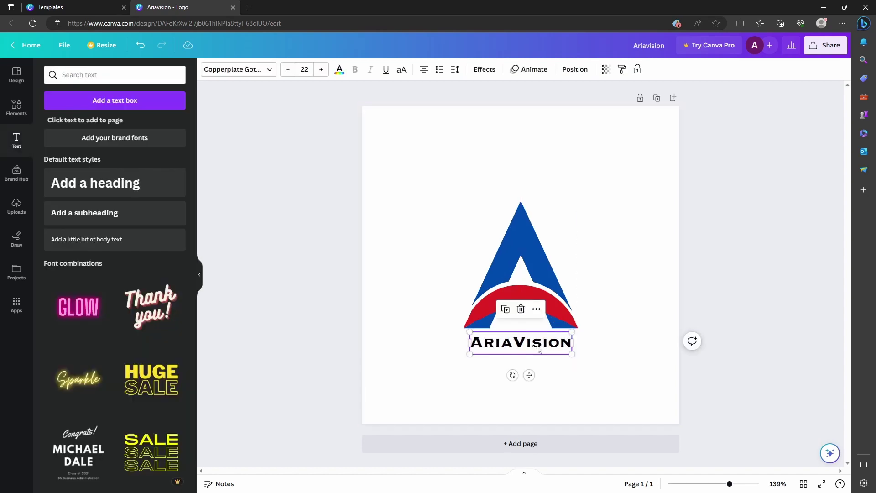
left_click(572, 72)
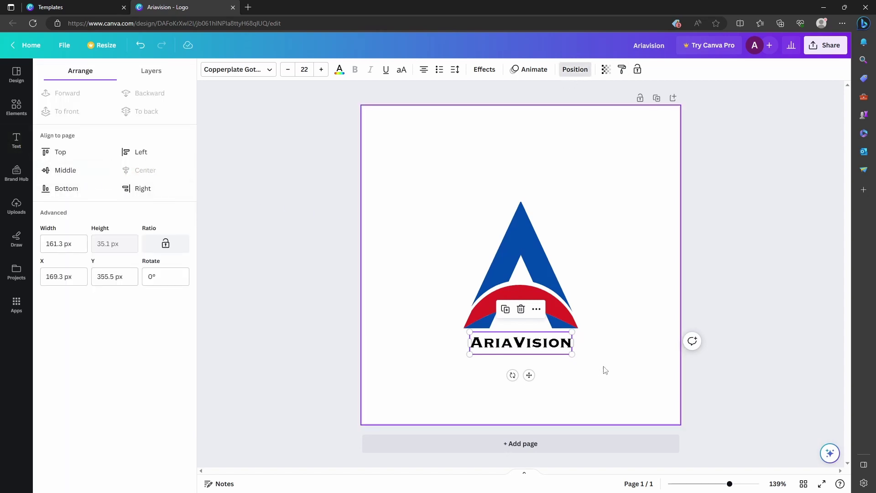
left_click(322, 72)
left_click(321, 73)
left_click(321, 72)
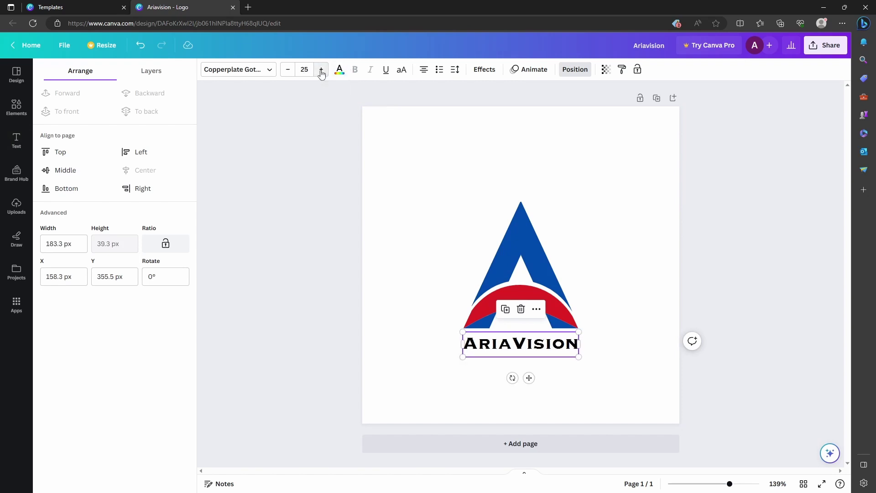
left_click(322, 72)
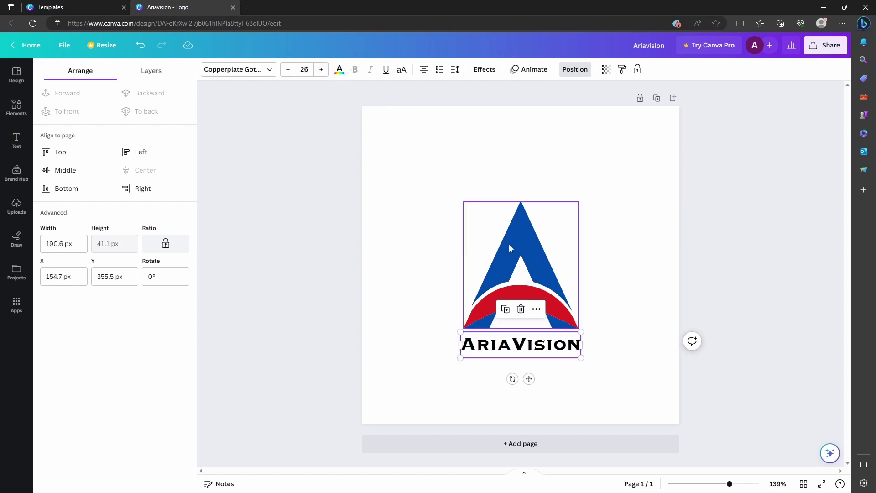
left_click(635, 322)
left_click(495, 337)
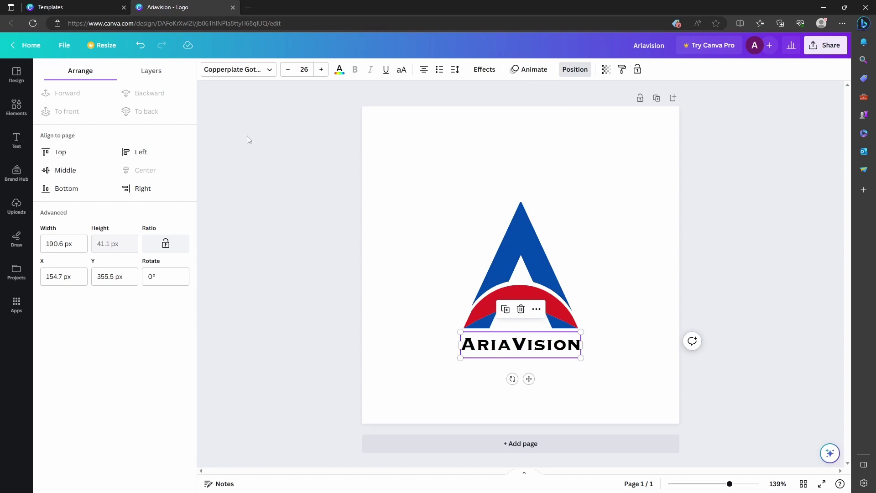
left_click(286, 70)
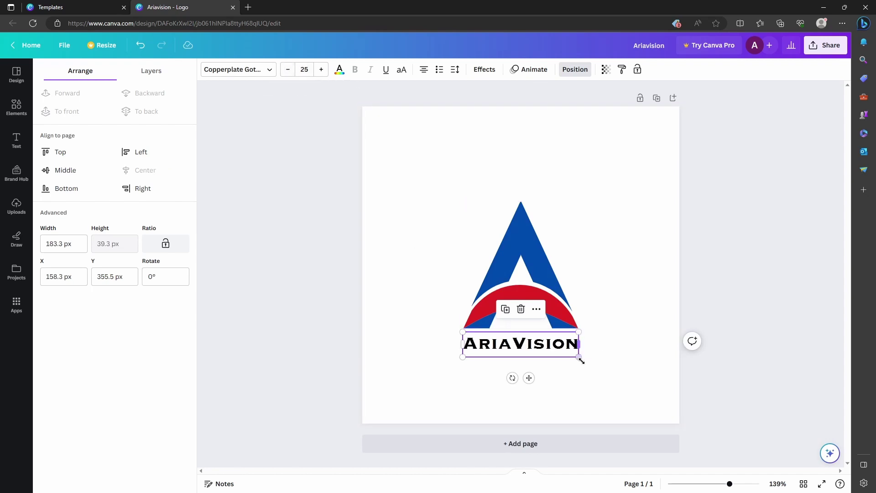
left_click(565, 392)
left_click(547, 351)
left_click_drag(547, 351, 548, 348)
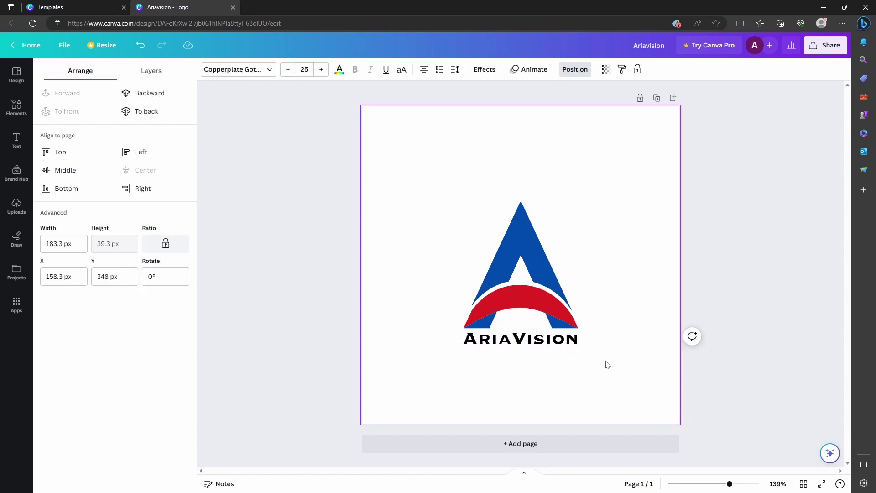
Step: Colour the AriaVision text red to match the logo's arc
left_click(576, 360)
left_click(576, 351)
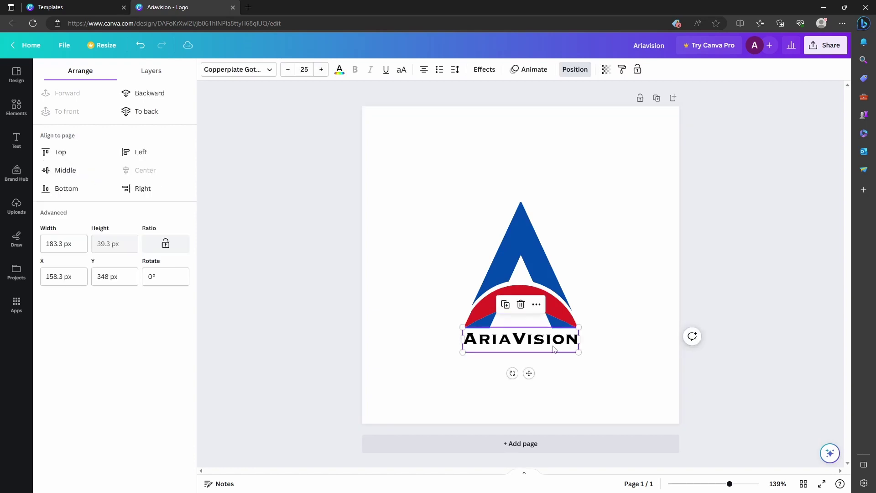
left_click(339, 69)
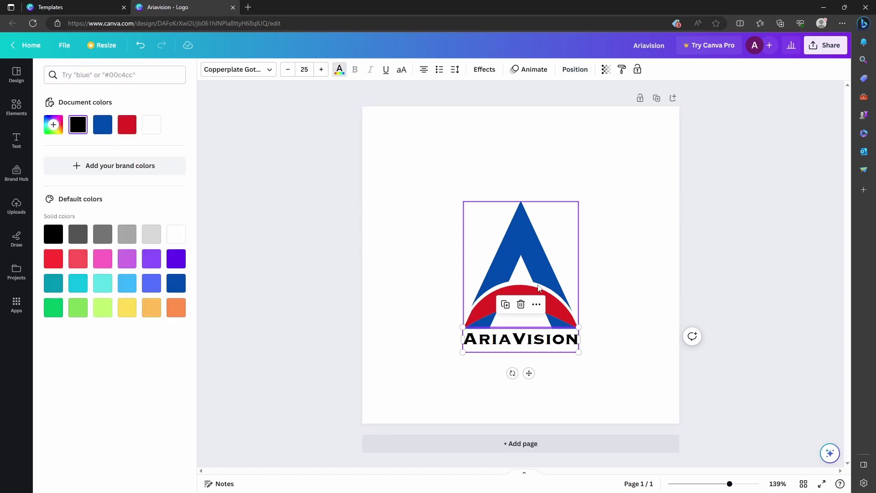
left_click(127, 125)
left_click(597, 381)
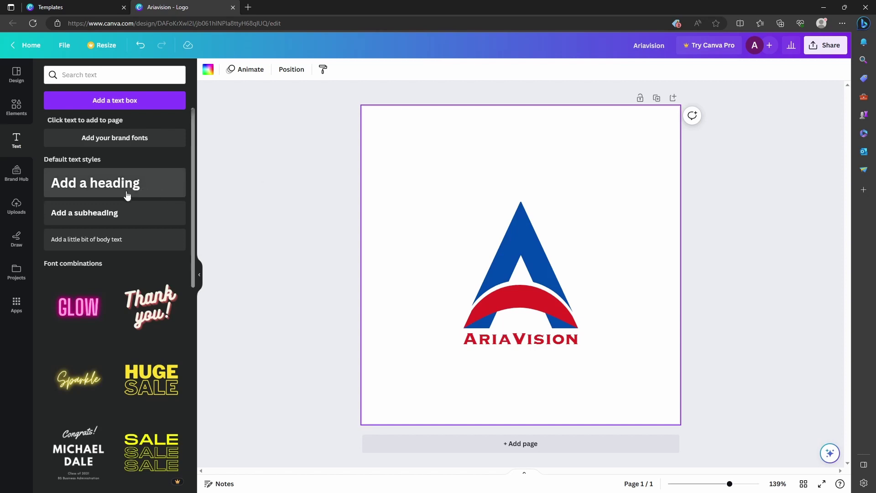
Step: Add a 'Productions' subheading and place it just below ARIAVISION
left_click(81, 215)
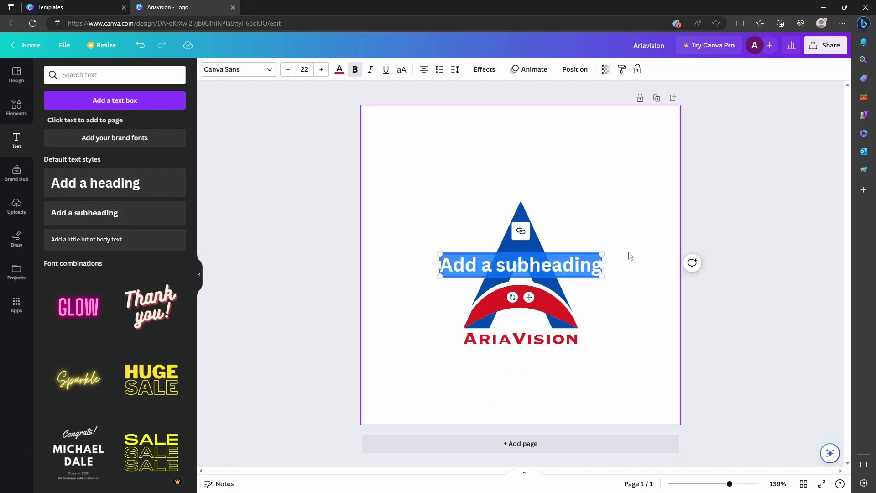
left_click(597, 263)
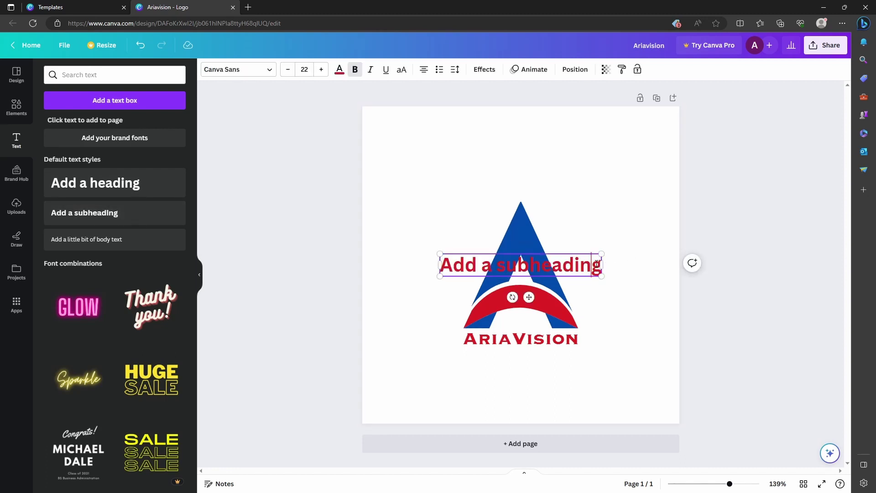
key("BackSpace")
key("BackSpace")
key("BackSpace")
key("BackSpace")
key("BackSpace")
key("BackSpace")
key("BackSpace")
key("BackSpace")
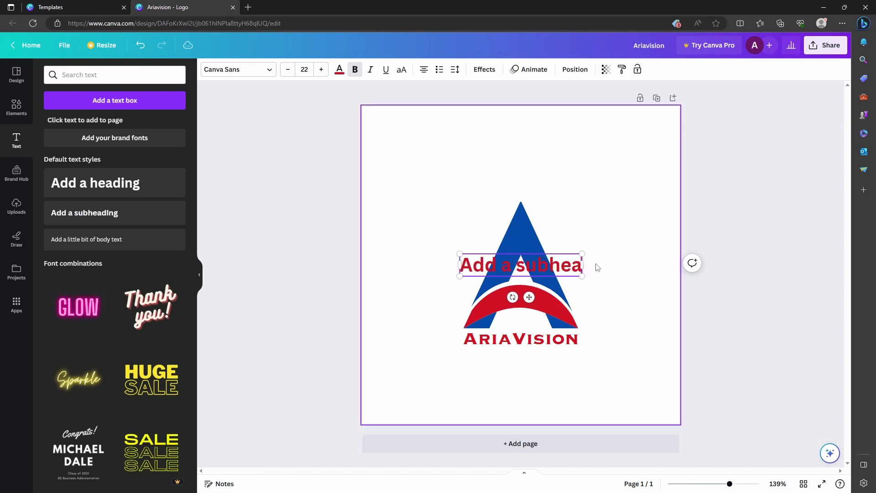
key("BackSpace")
key("BackSpace")
key("BackSpace")
key("BackSpace")
key("BackSpace")
key("BackSpace")
key("BackSpace")
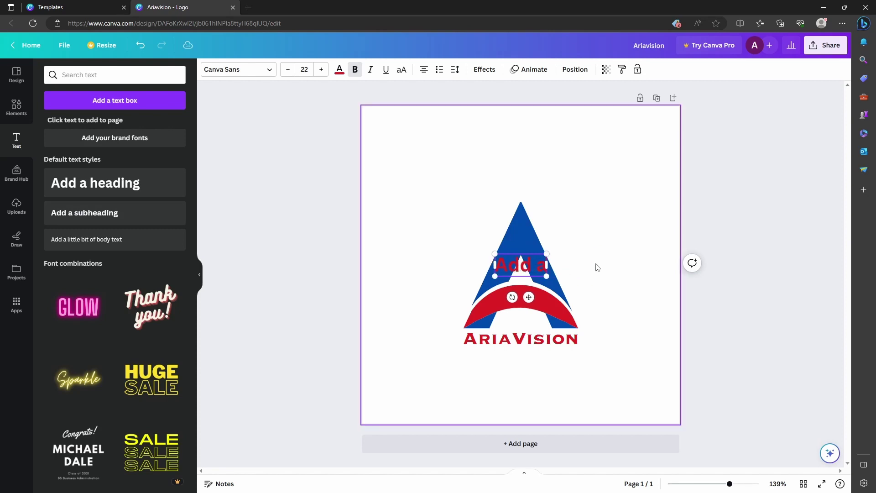
key("BackSpace")
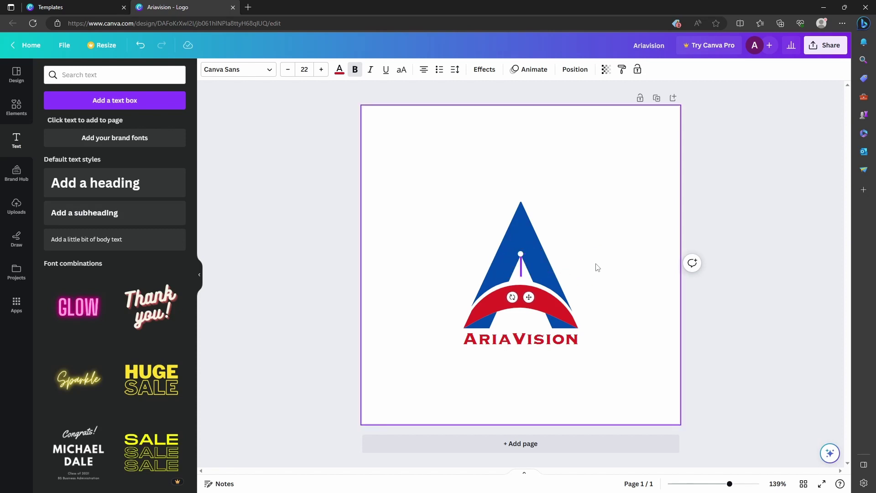
type("Prod")
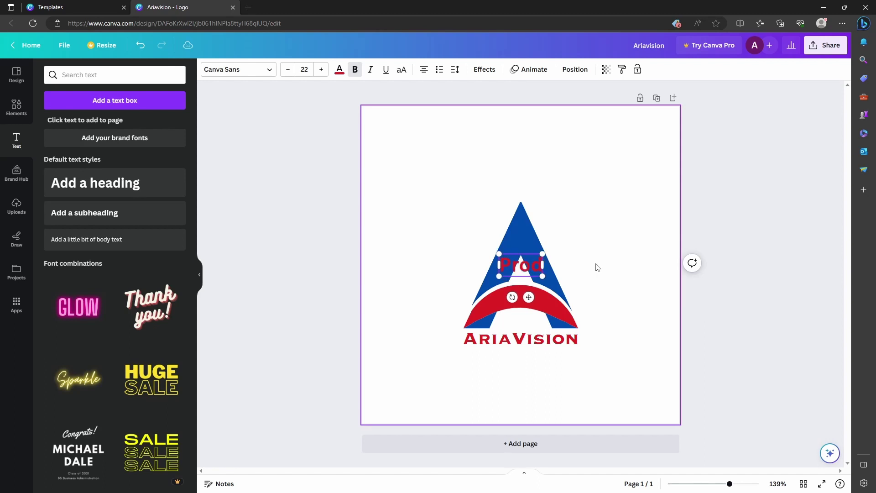
type("uctions")
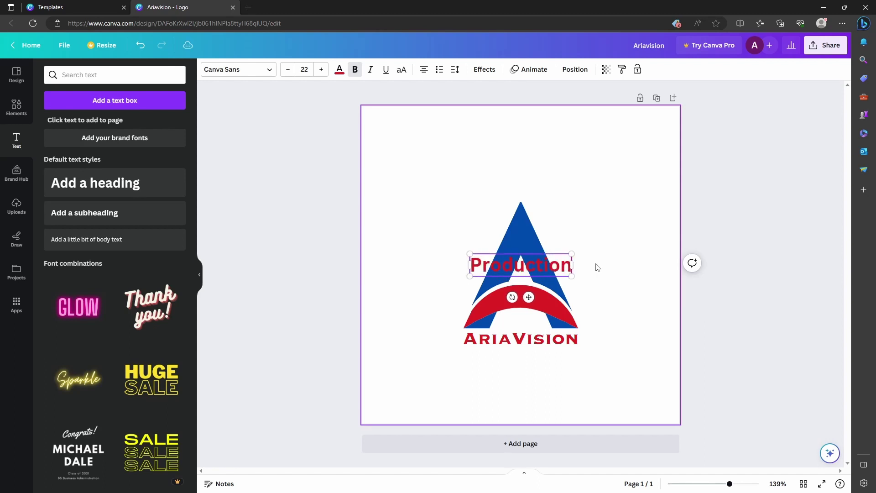
left_click(594, 292)
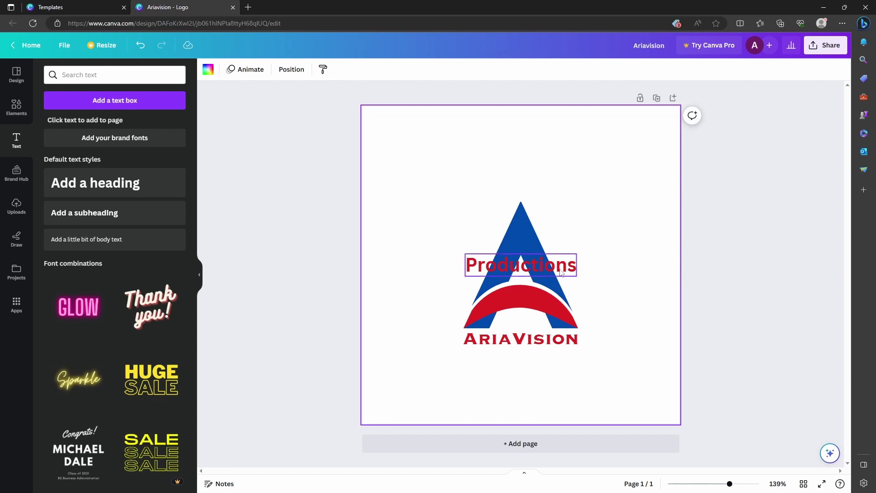
left_click_drag(561, 272, 566, 365)
left_click(553, 382)
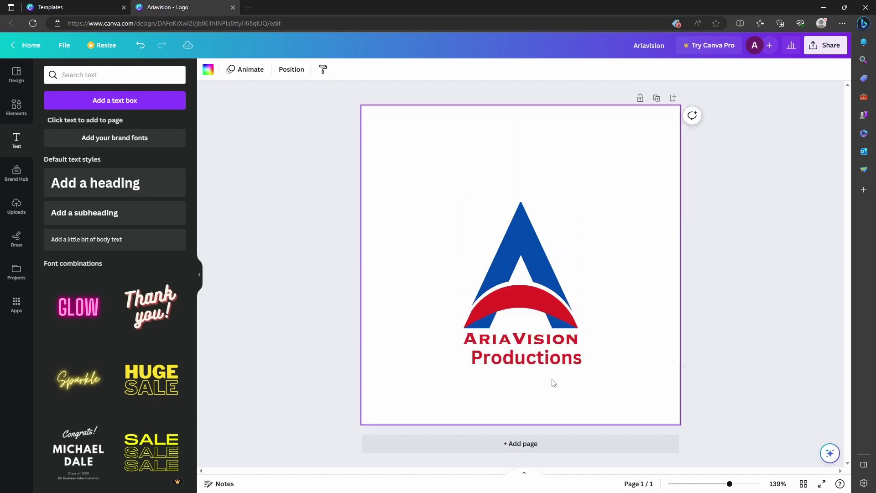
left_click(535, 361)
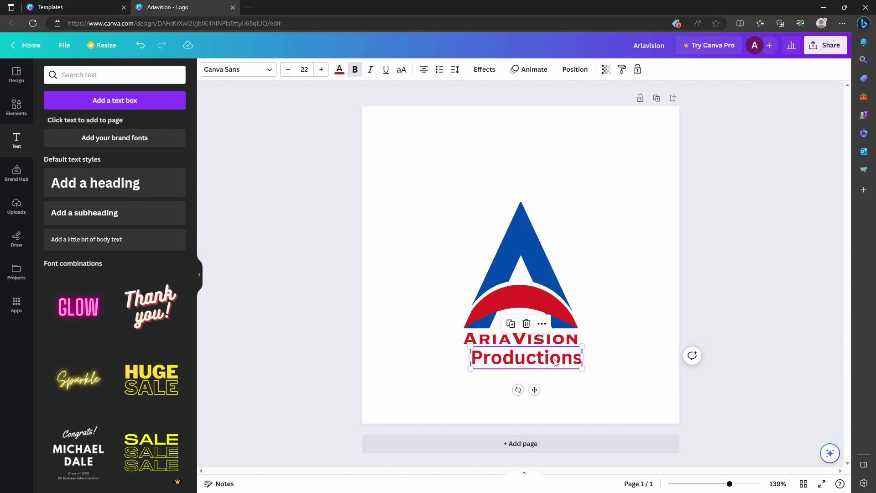
left_click(578, 390)
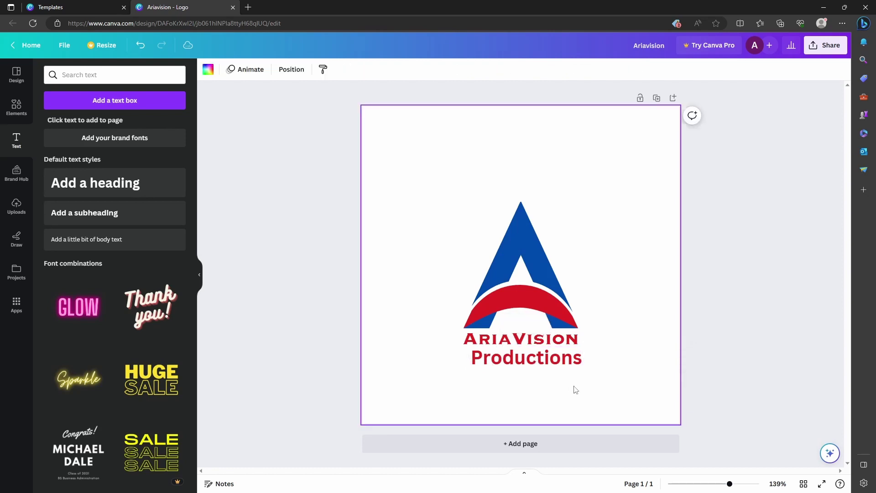
Step: Make the Productions text all capitals and reduce its font size
left_click(538, 362)
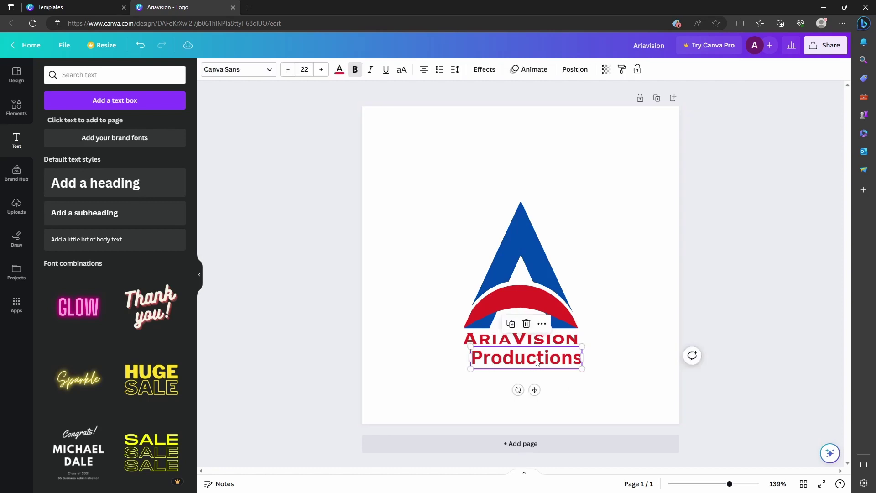
left_click(402, 73)
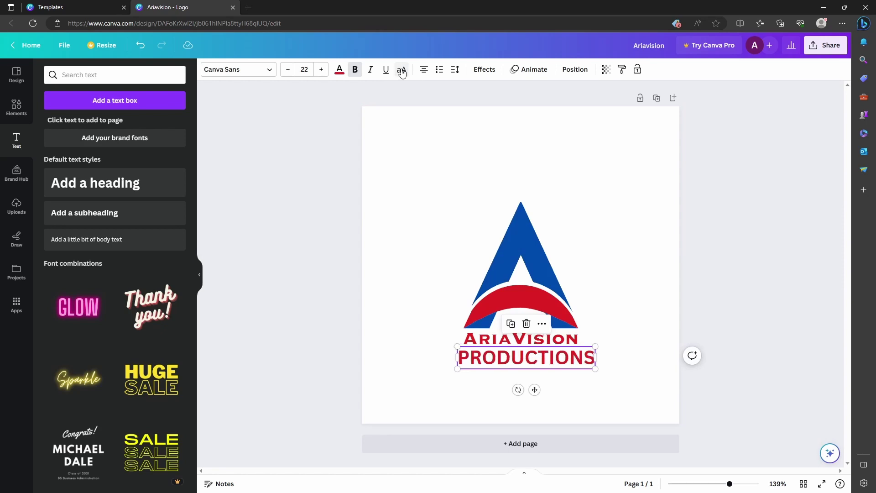
left_click(402, 73)
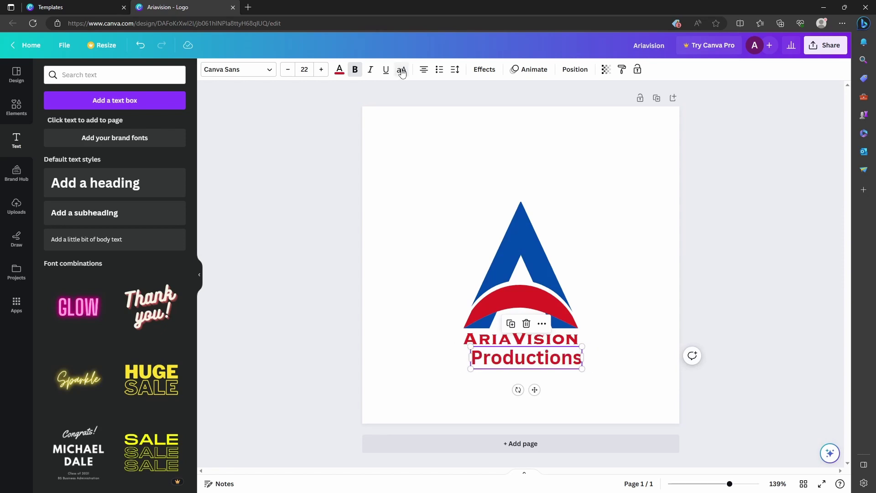
left_click(402, 73)
left_click(580, 403)
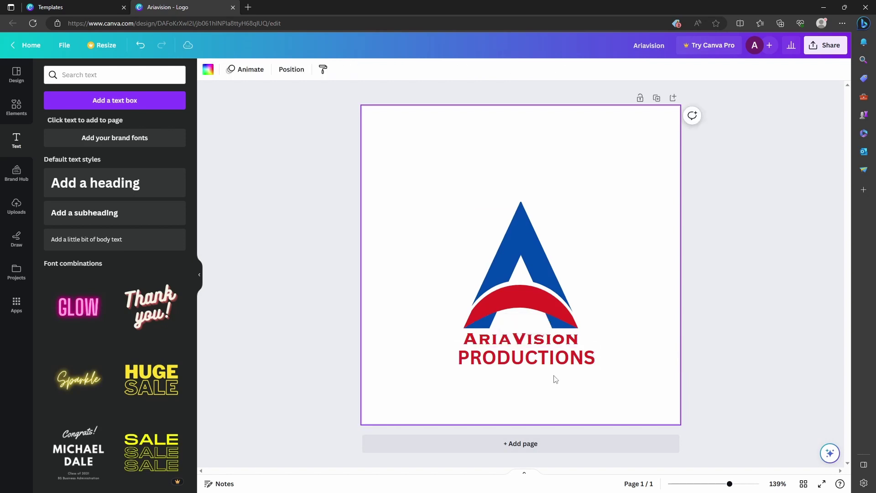
left_click(561, 364)
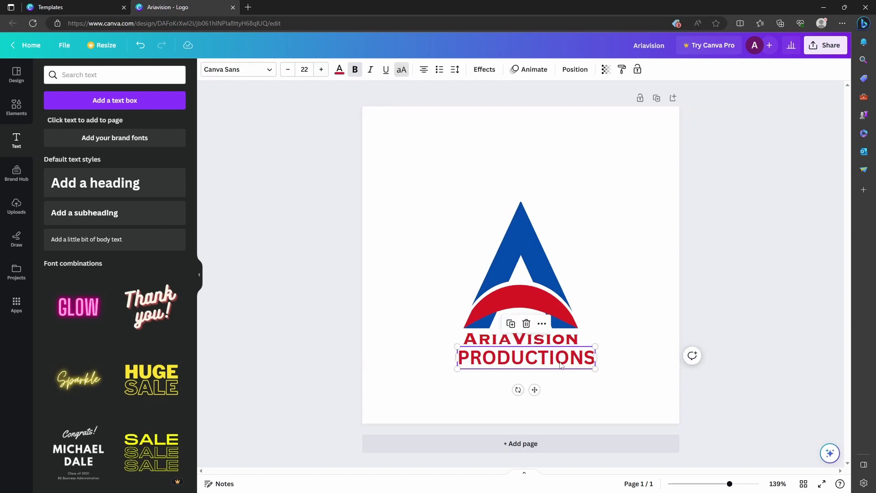
left_click(288, 69)
left_click(288, 70)
left_click(288, 70)
left_click(287, 70)
left_click(288, 69)
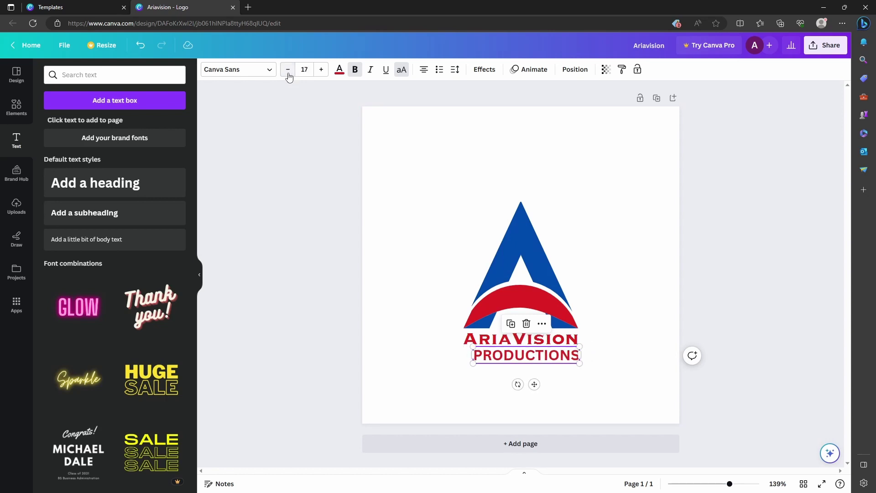
Step: Colour PRODUCTIONS yellow, set it in Comic Sans, and shrink it to size 14
left_click(339, 69)
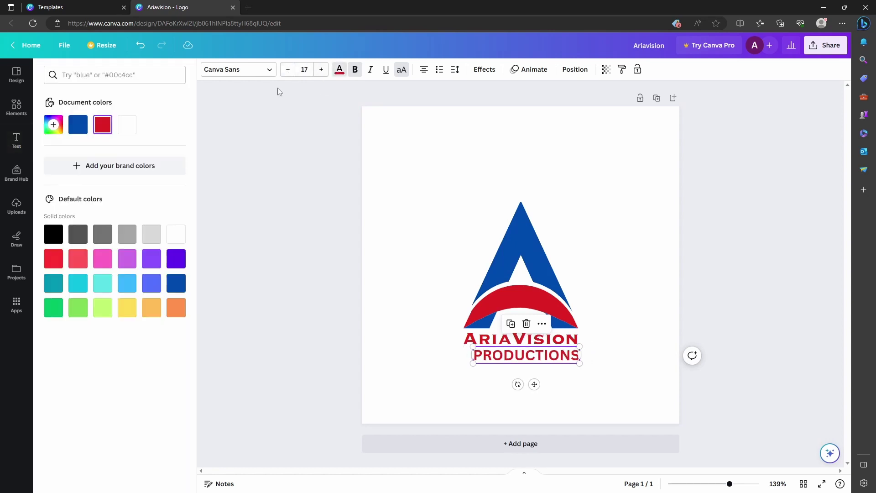
left_click(127, 315)
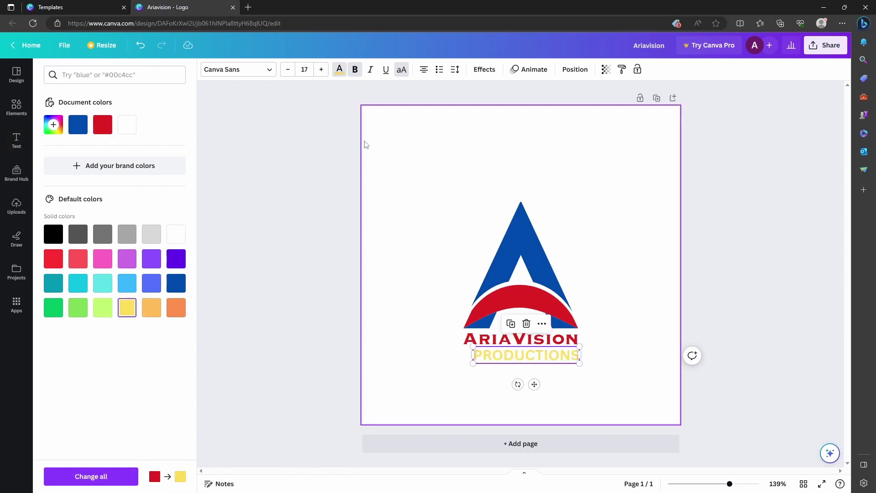
left_click(270, 71)
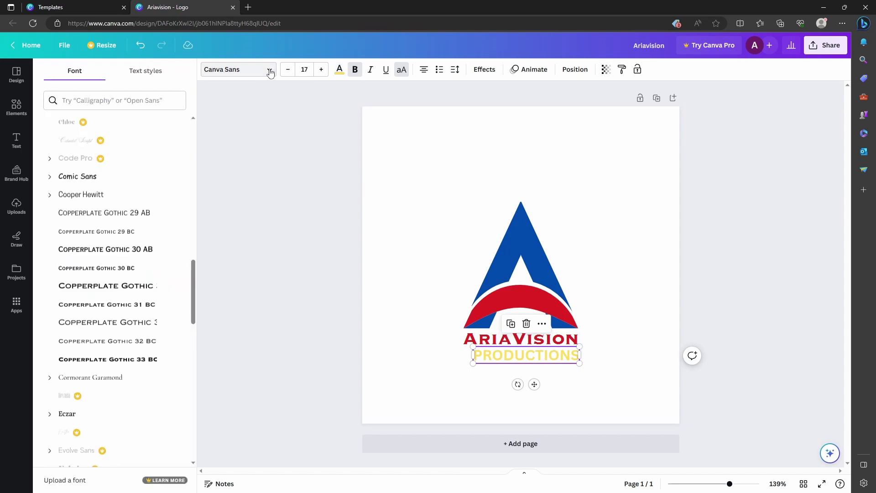
left_click(111, 178)
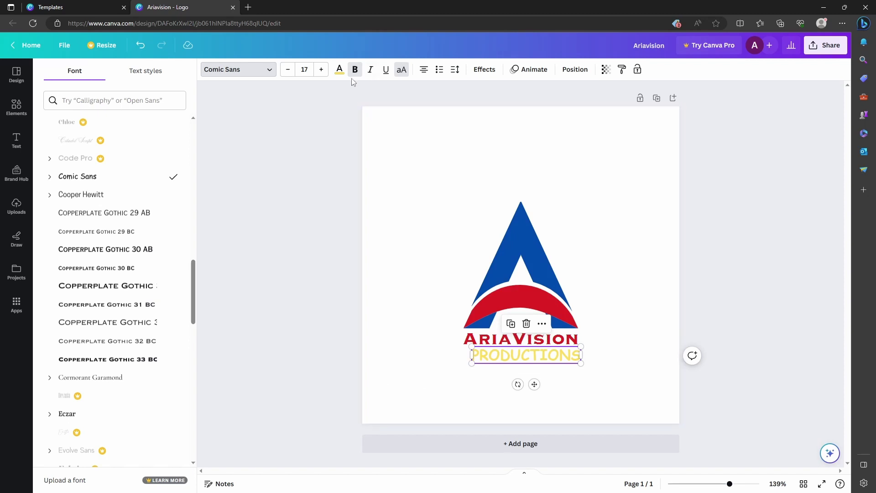
left_click(288, 70)
left_click(288, 69)
left_click(288, 69)
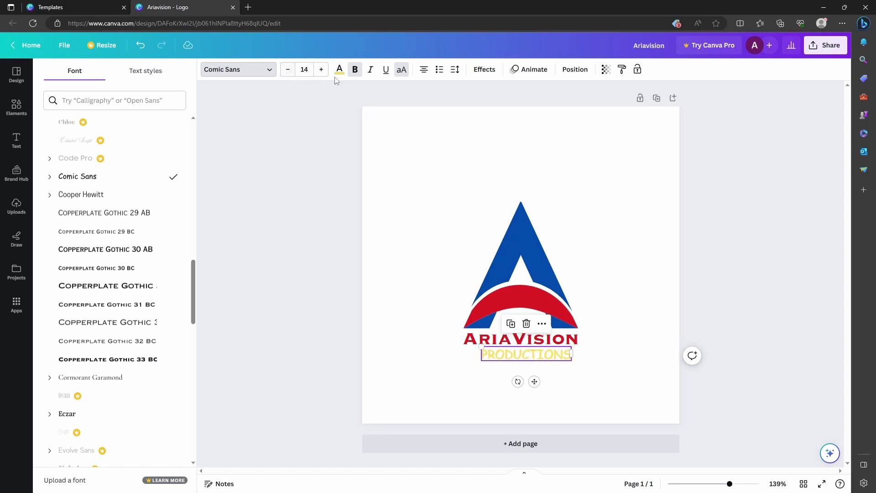
left_click(606, 370)
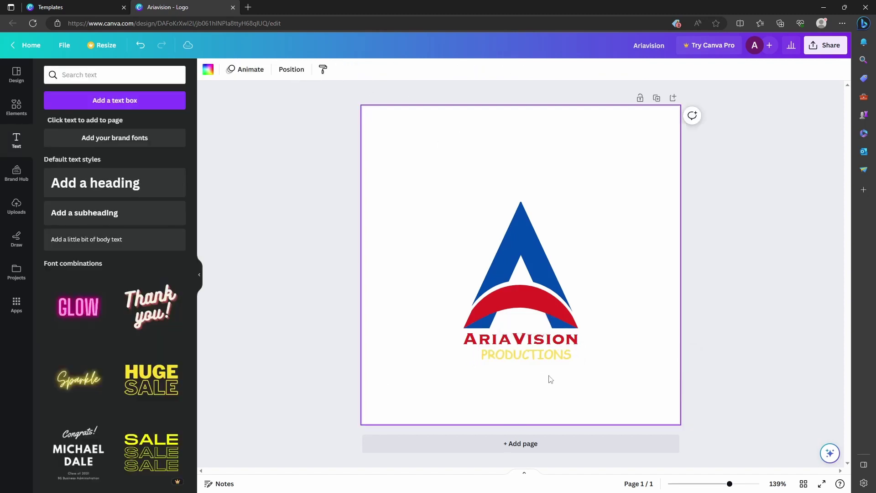
Step: Center the PRODUCTIONS line horizontally on the page
left_click(537, 355)
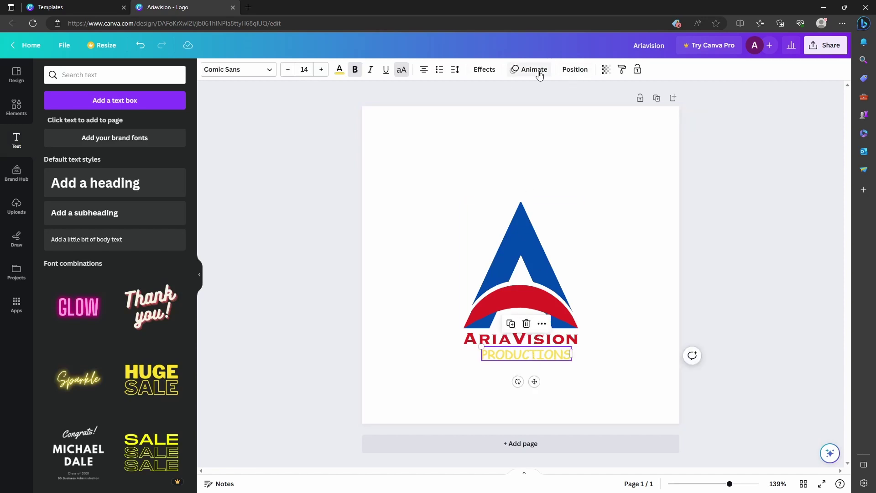
left_click(575, 70)
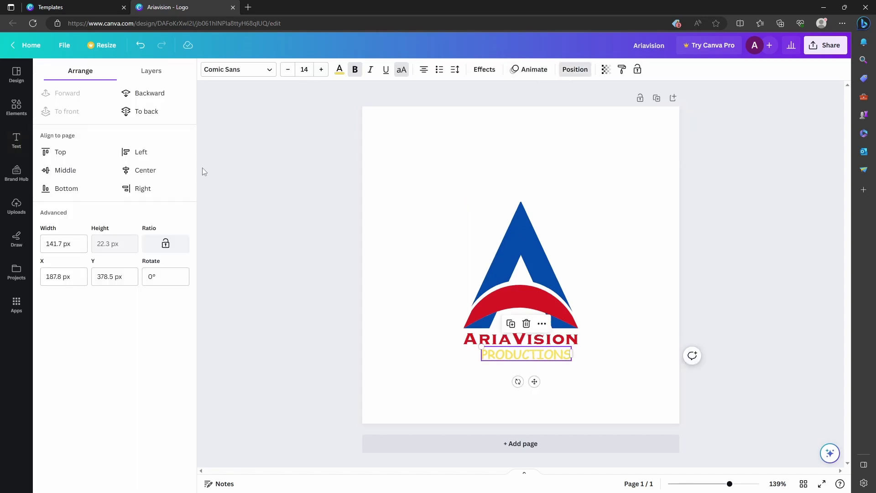
left_click(156, 172)
left_click(579, 375)
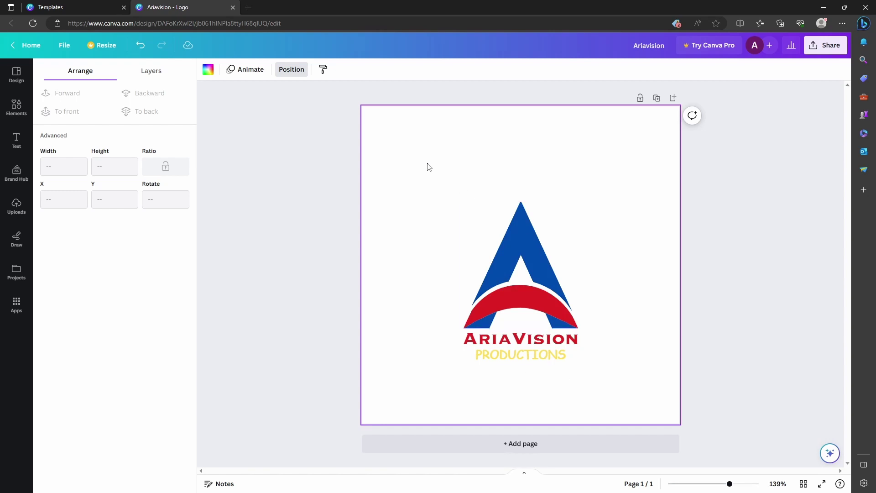
Step: Make the logo page background solid black
left_click(208, 70)
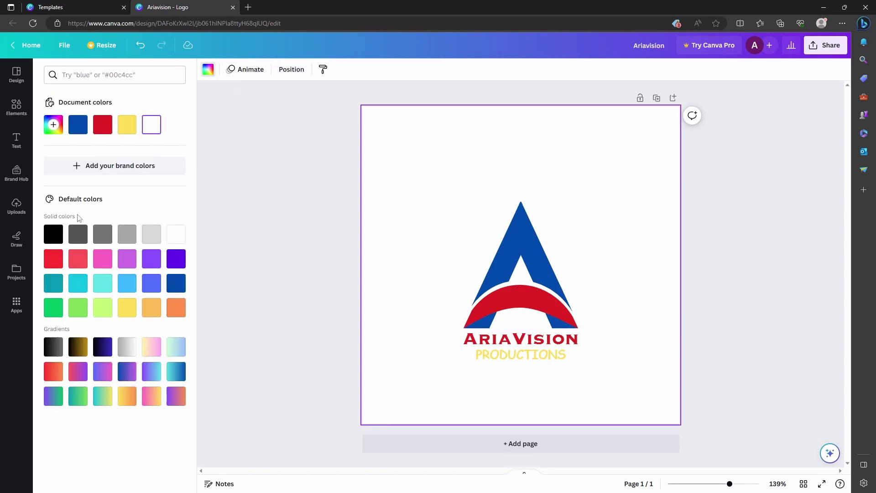
left_click(57, 240)
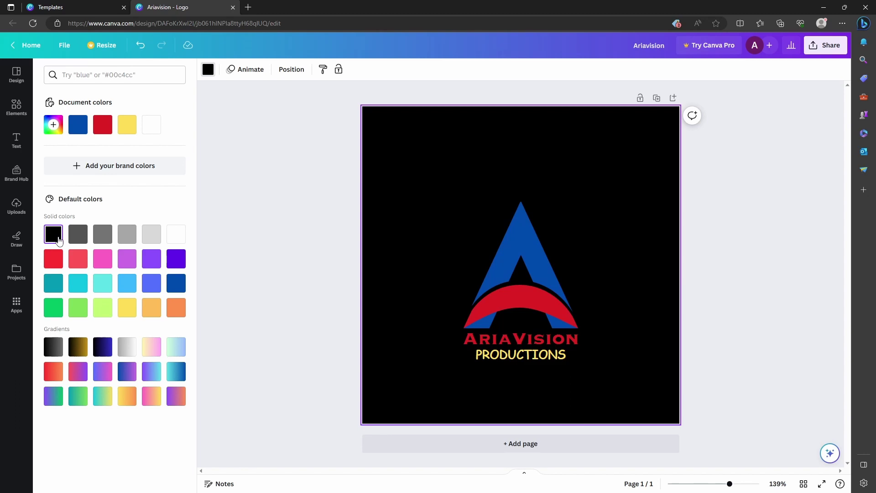
left_click(530, 358)
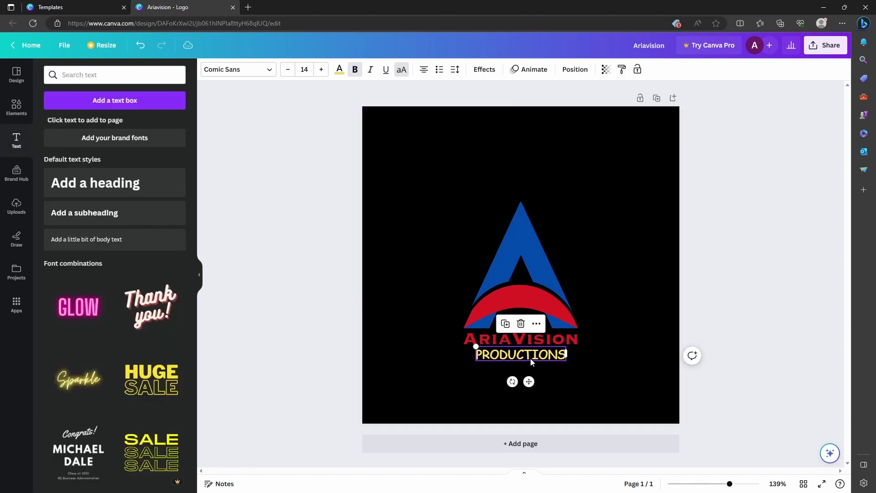
Step: Change the PRODUCTIONS font to Copperplate Gothic 33 BC
left_click(265, 73)
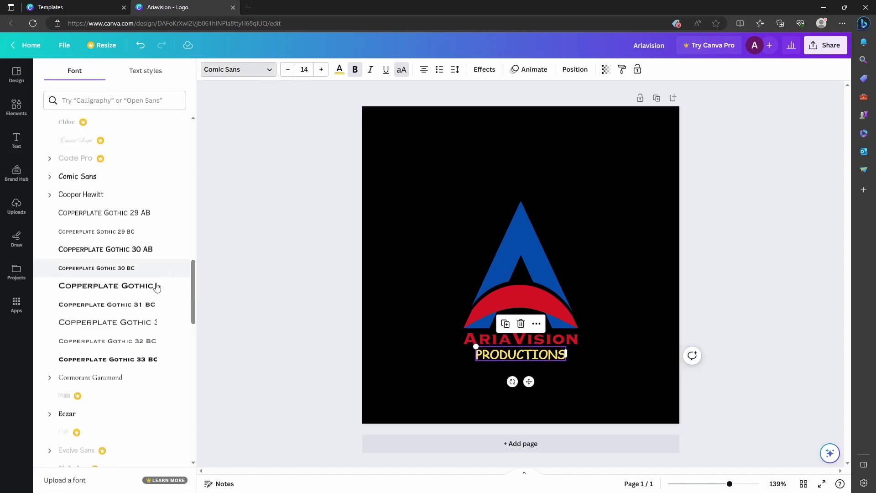
left_click(107, 359)
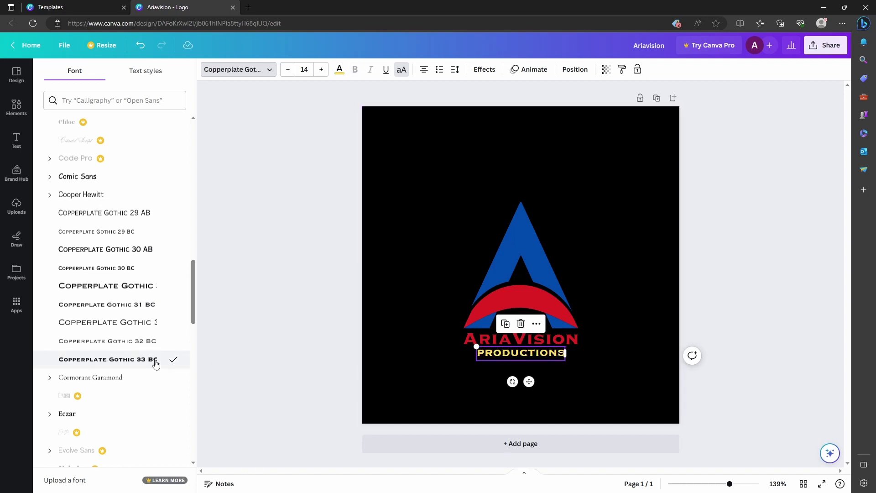
left_click(577, 368)
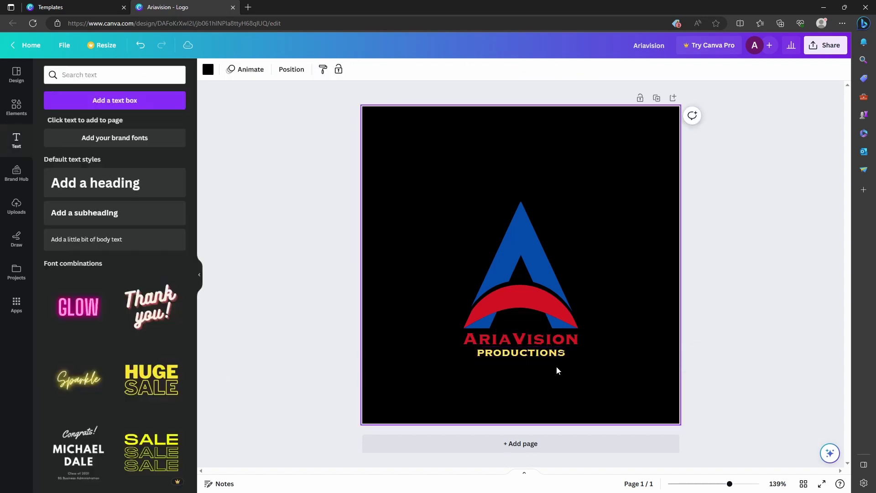
Step: Set the PRODUCTIONS font size to 16
left_click(541, 357)
left_click(321, 69)
left_click(322, 69)
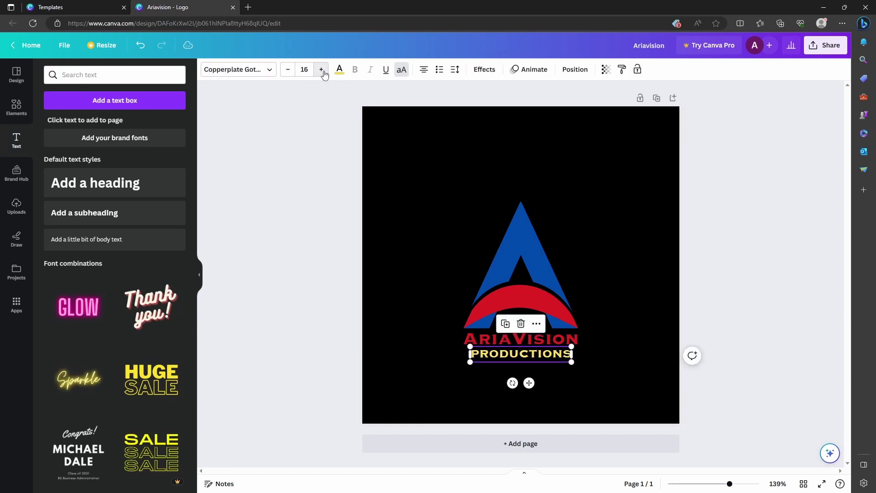
left_click(321, 70)
left_click(290, 71)
left_click(574, 69)
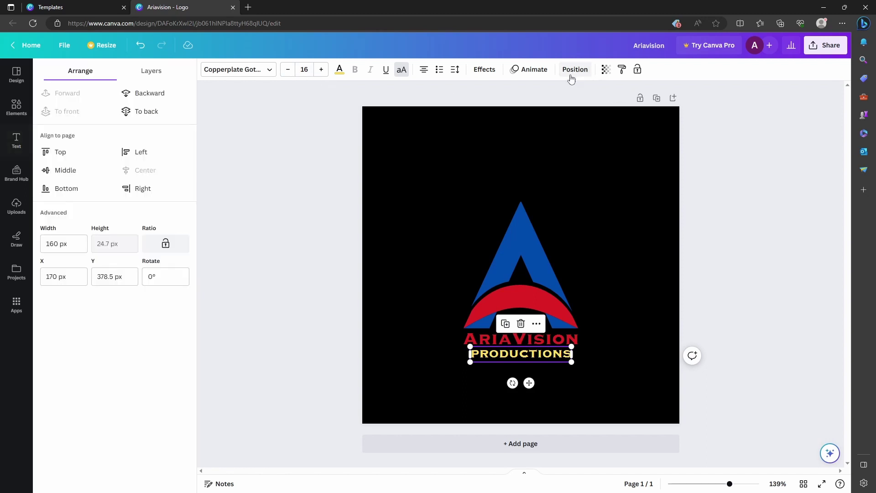
left_click(584, 370)
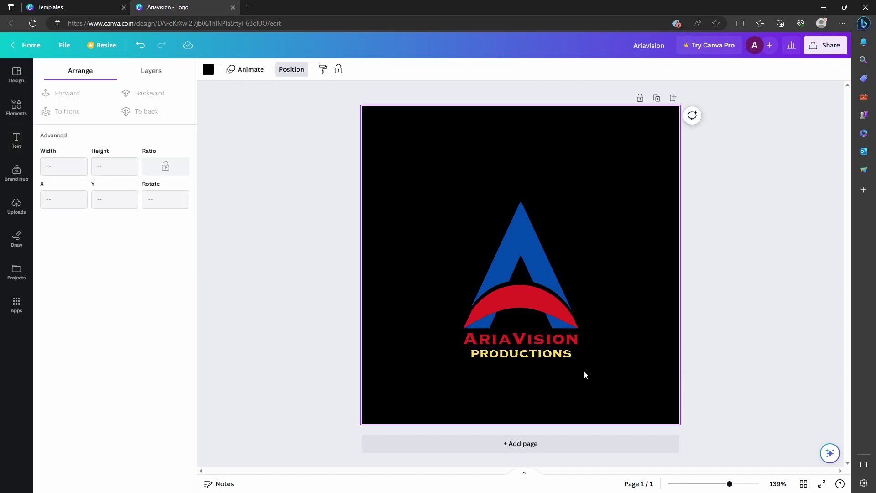
left_click(534, 353)
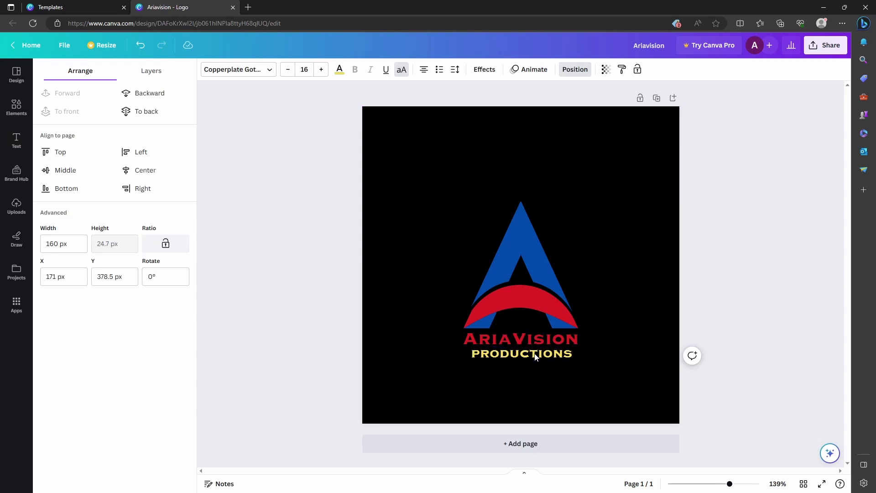
Step: Nudge PRODUCTIONS up beneath ARIAVISION, then marquee-select the shape and both text lines
left_click(618, 365)
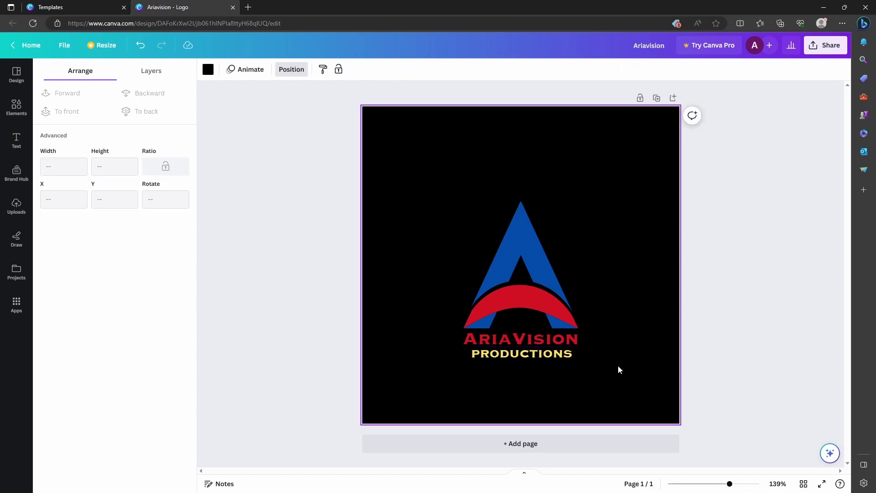
left_click(531, 345)
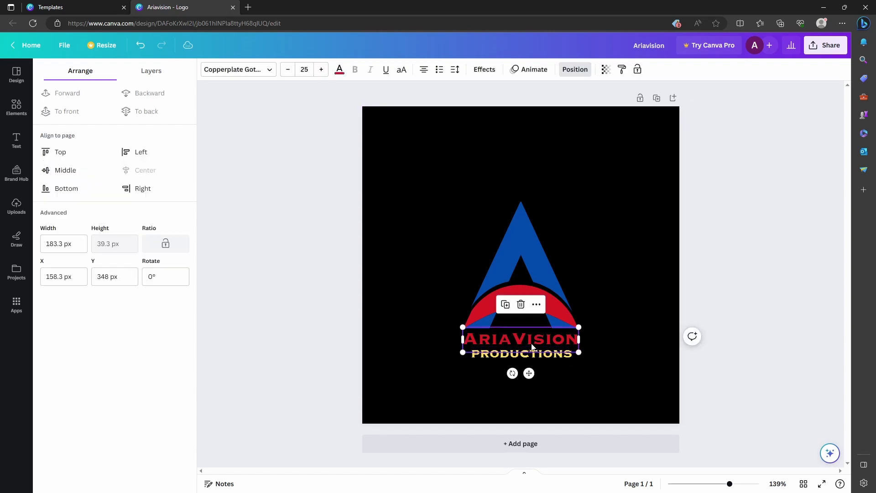
left_click(537, 350)
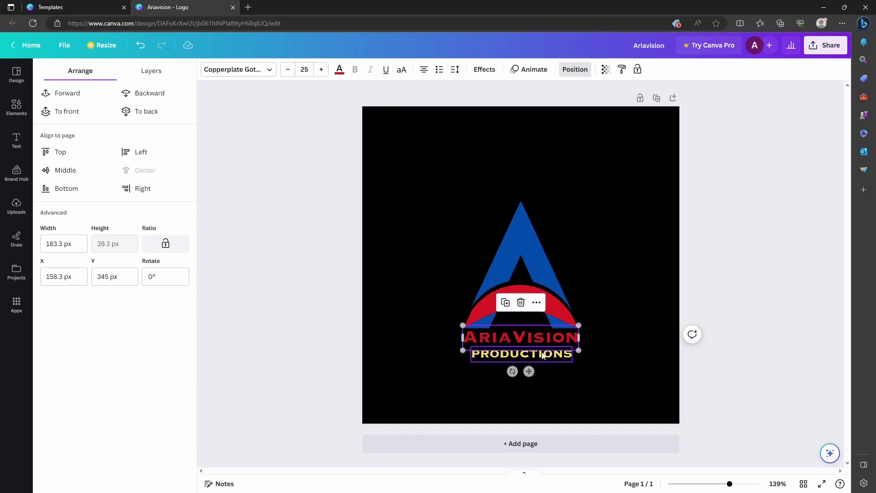
key("Up")
key("Up")
key("Up")
key("Up")
key("Up")
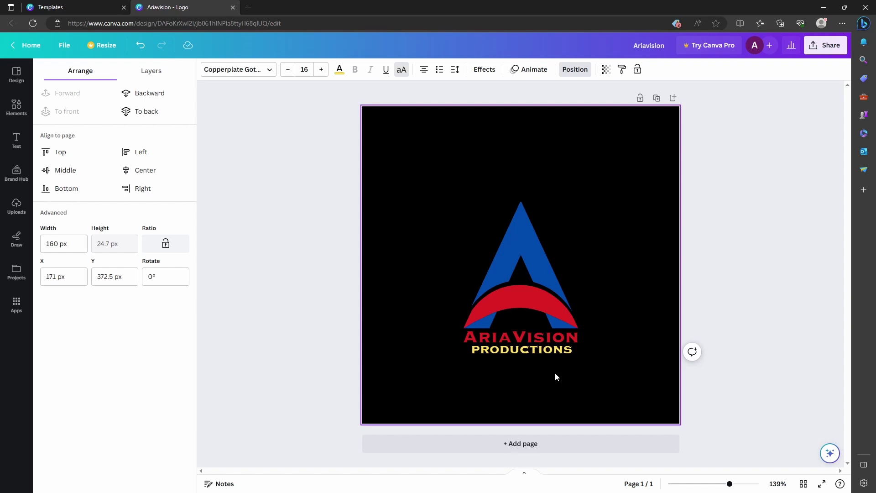
left_click(596, 382)
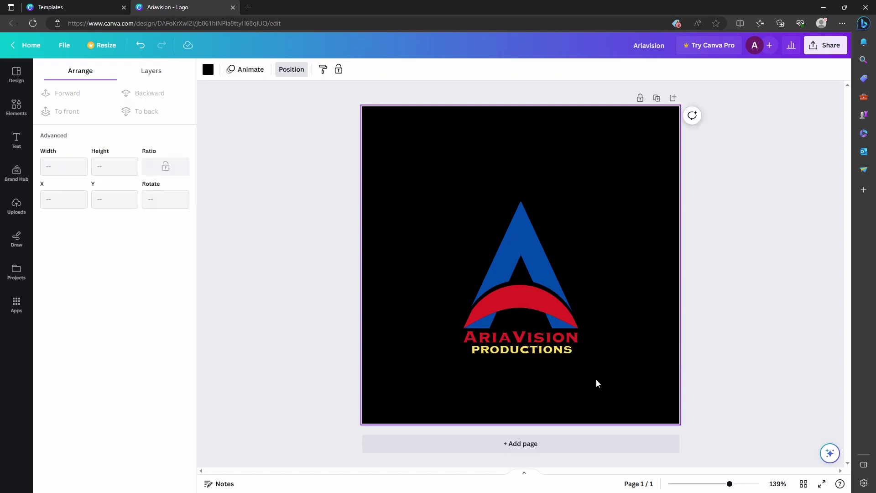
left_click_drag(597, 380, 427, 166)
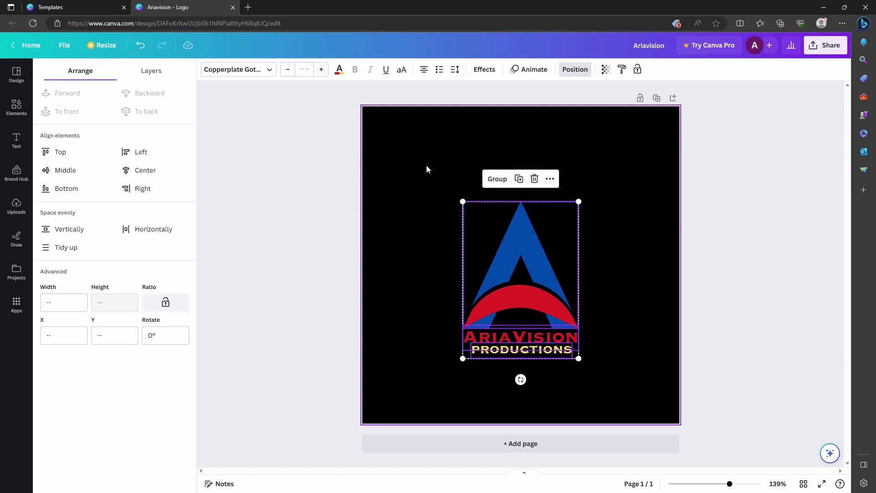
Step: Group the logo shape and both text lines, shrinking the group to about 180 × 242 px
left_click(497, 178)
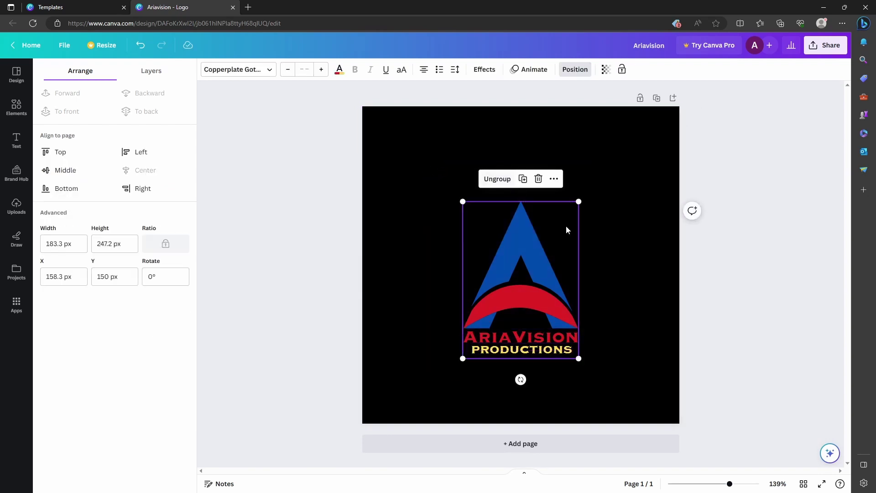
left_click(619, 284)
left_click(546, 283)
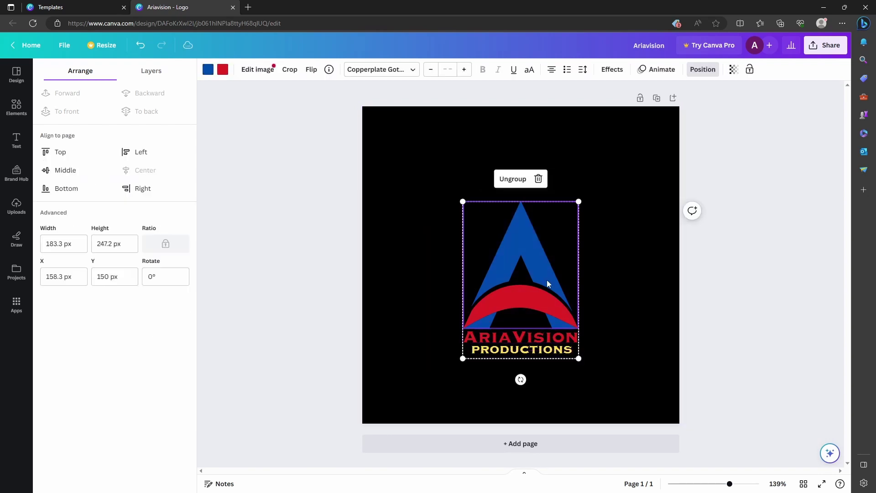
left_click_drag(578, 201, 537, 177)
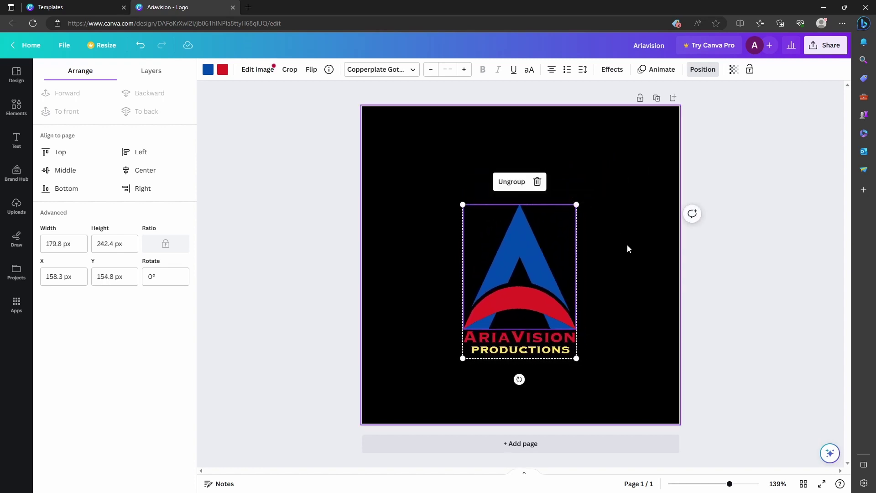
left_click(627, 244)
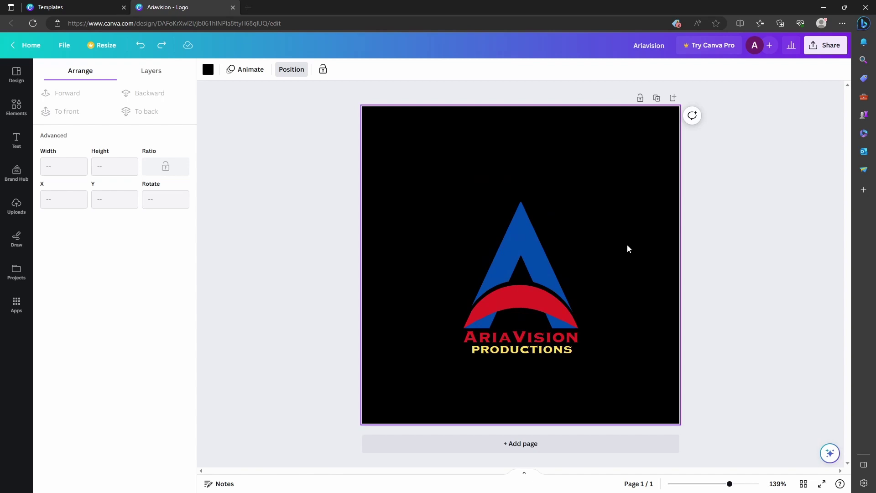
key("Escape")
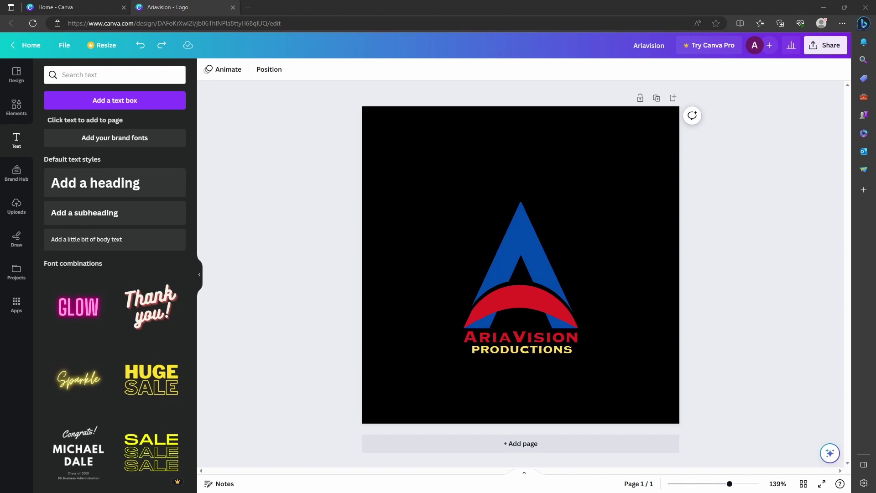
Step: From the Canva Home page, create a new 1920 × 1080 px video design
left_click(58, 12)
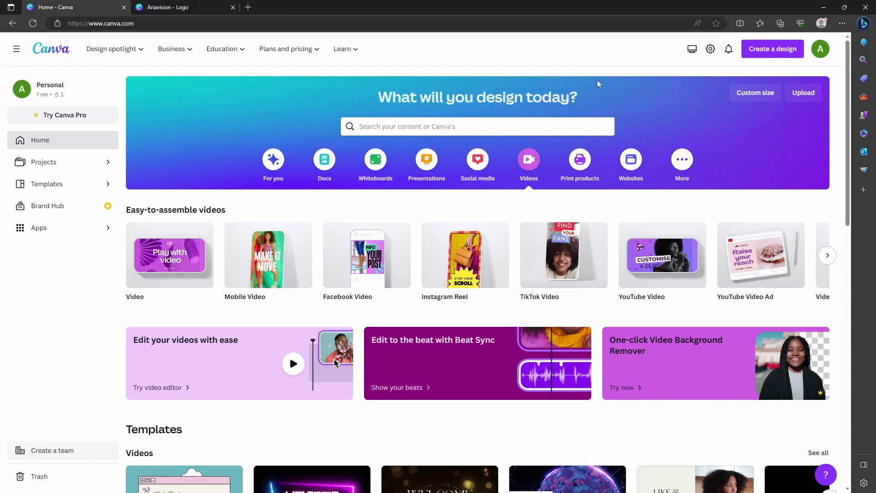
left_click(798, 47)
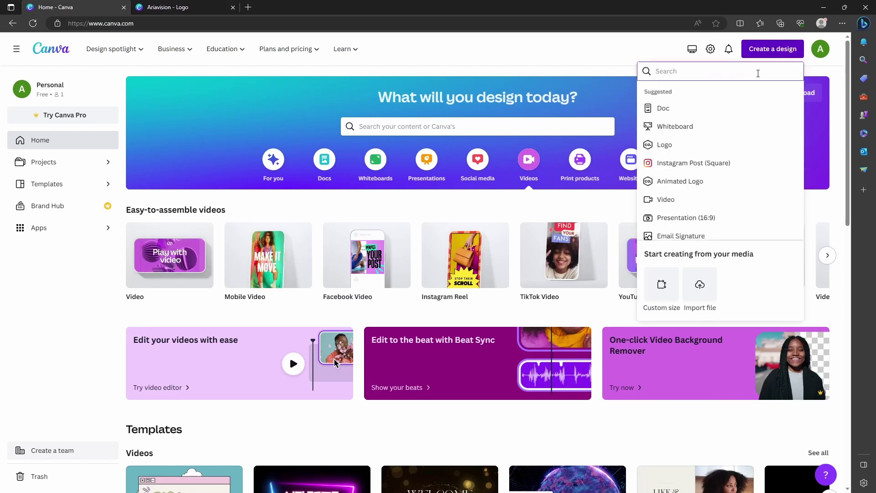
left_click(673, 201)
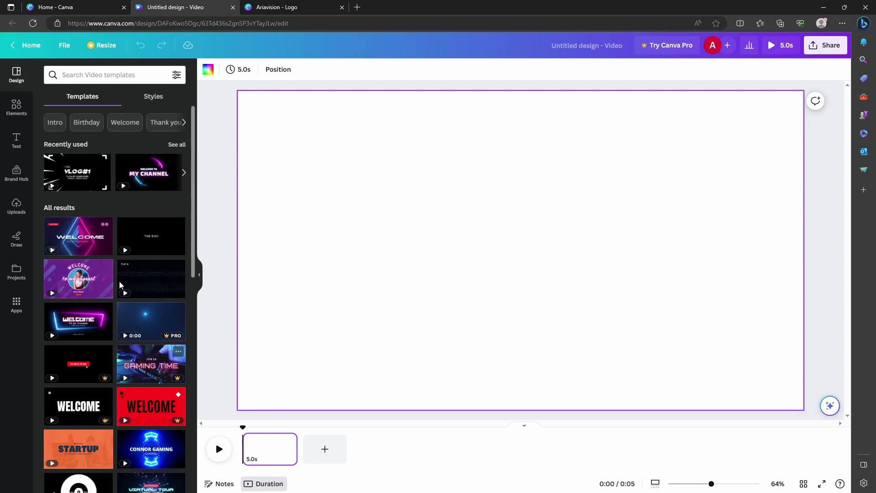
Step: Filter the video templates to black ones and browse the results
scroll(124, 206, "down", 2)
scroll(125, 206, "down", 5)
scroll(124, 206, "up", 7)
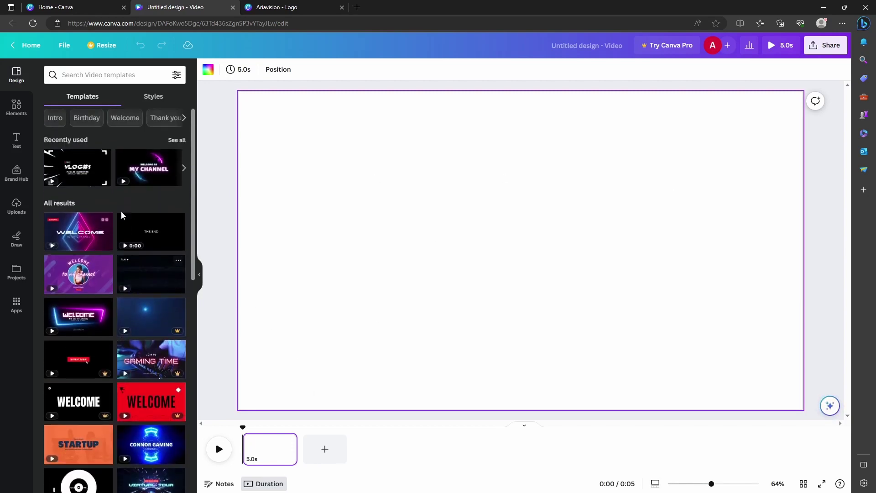
left_click(176, 75)
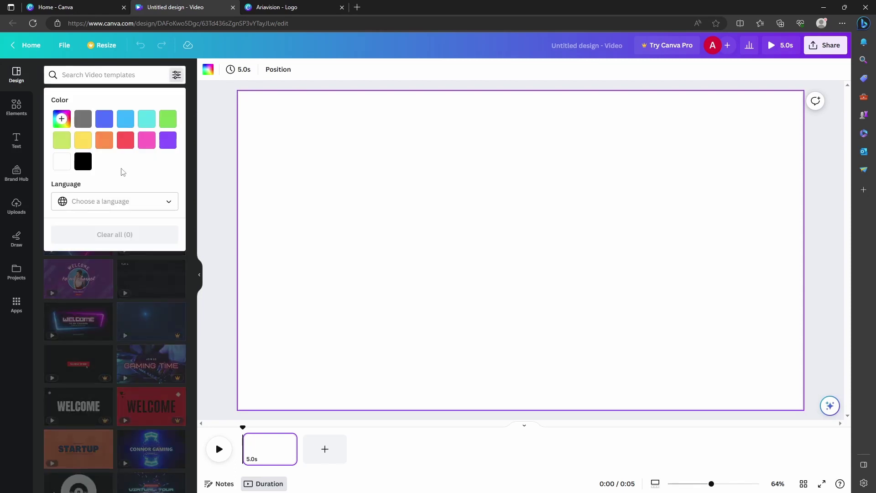
left_click(83, 161)
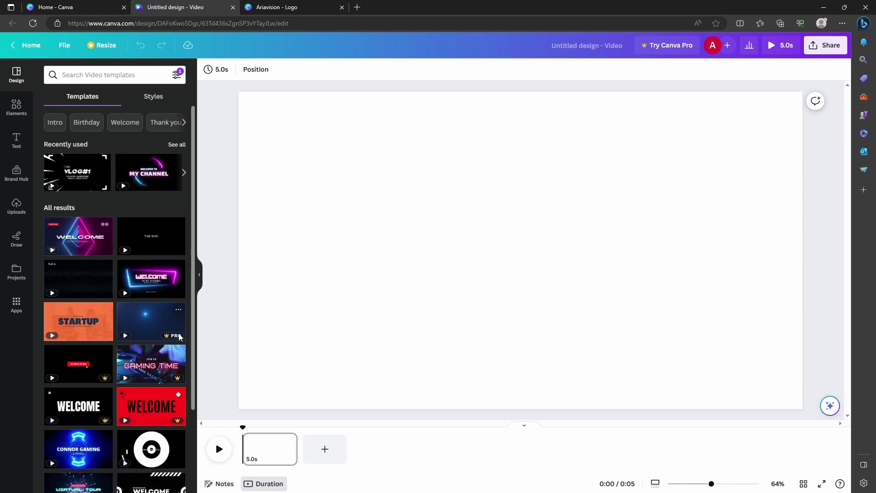
scroll(169, 328, "down", 4)
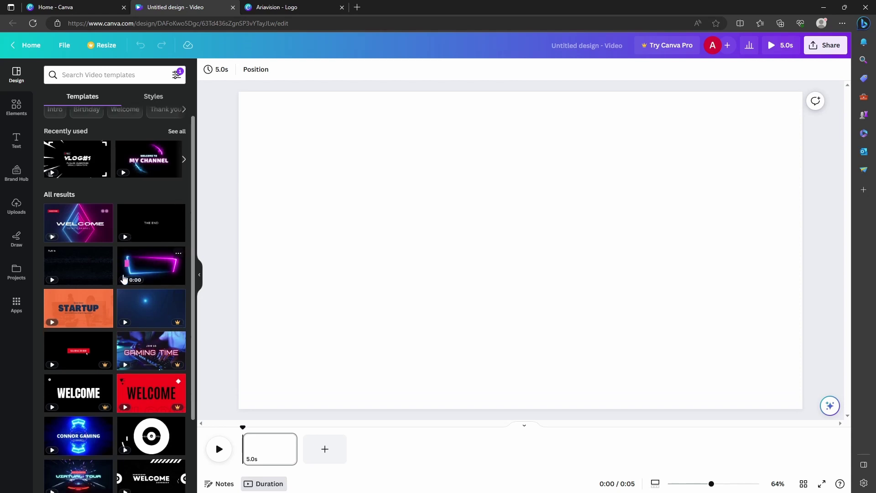
scroll(124, 278, "down", 1)
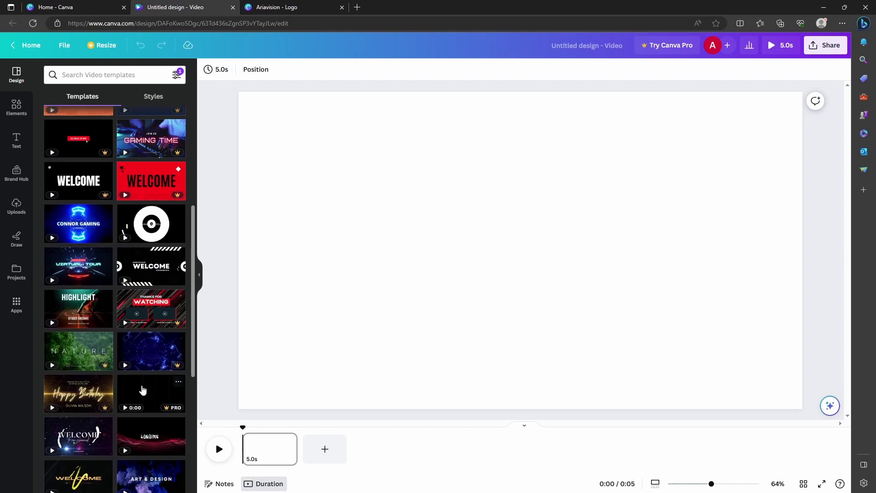
scroll(72, 387, "down", 3)
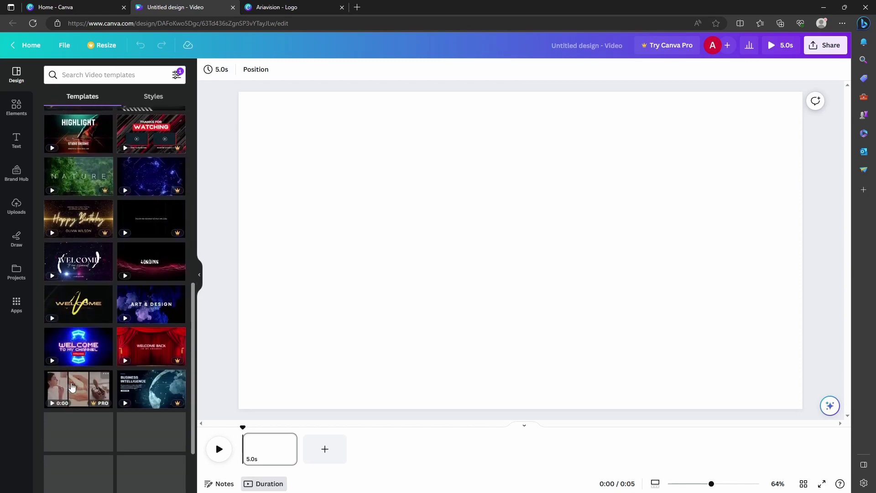
scroll(76, 368, "down", 4)
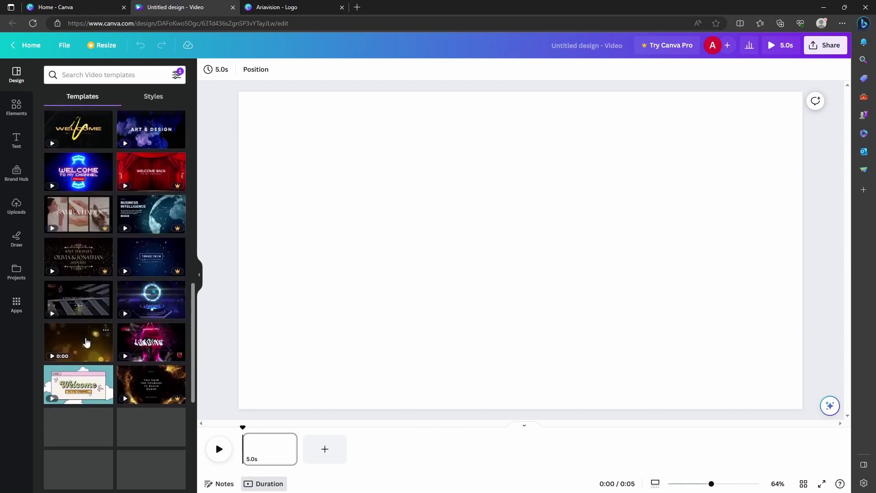
scroll(87, 342, "down", 5)
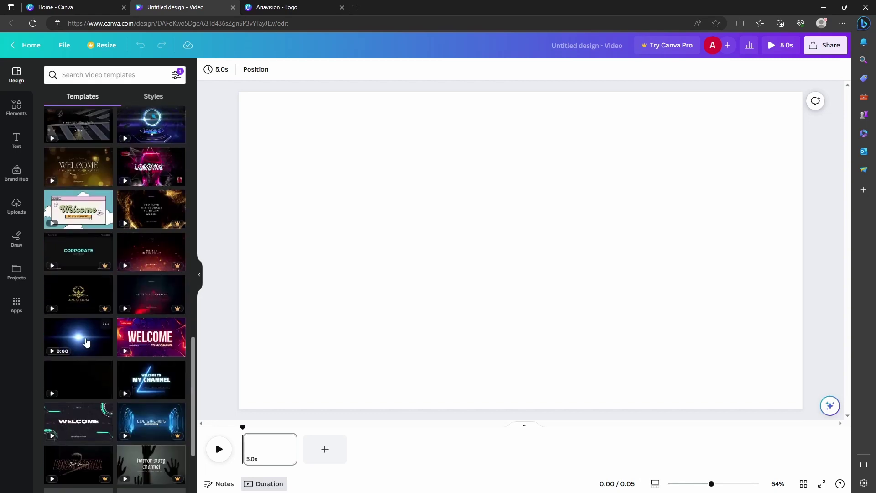
scroll(87, 342, "down", 6)
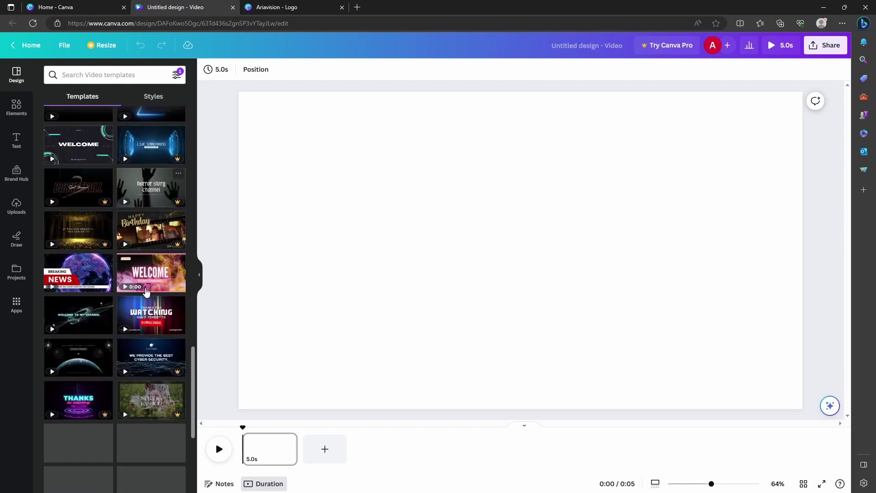
Step: Search templates for 'intro' and apply the black VLOG#1 intro template
left_click(94, 73)
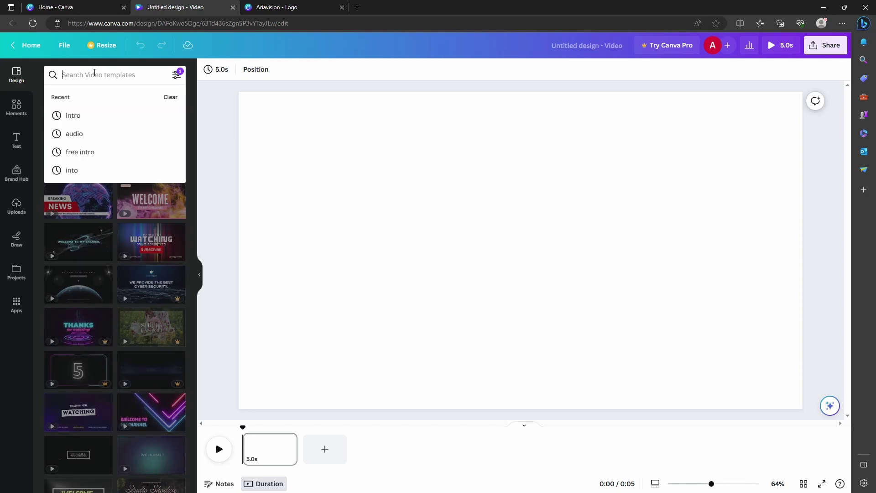
left_click(86, 120)
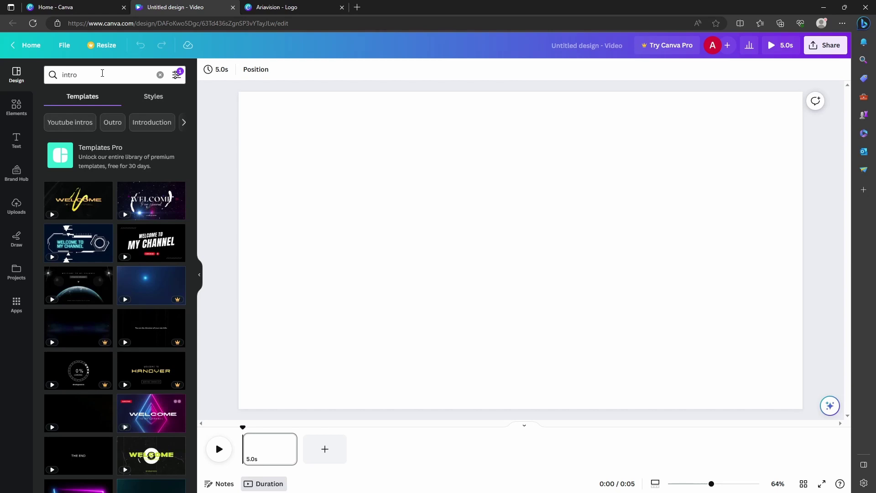
scroll(152, 202, "down", 4)
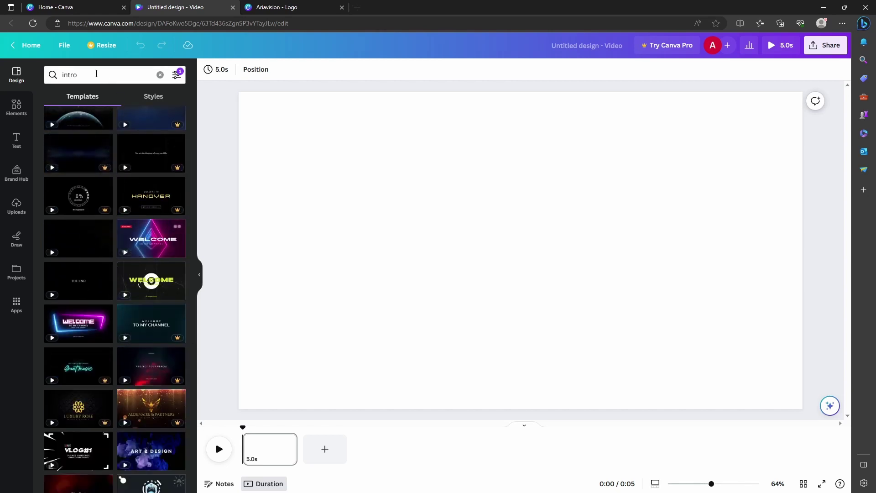
scroll(153, 226, "down", 3)
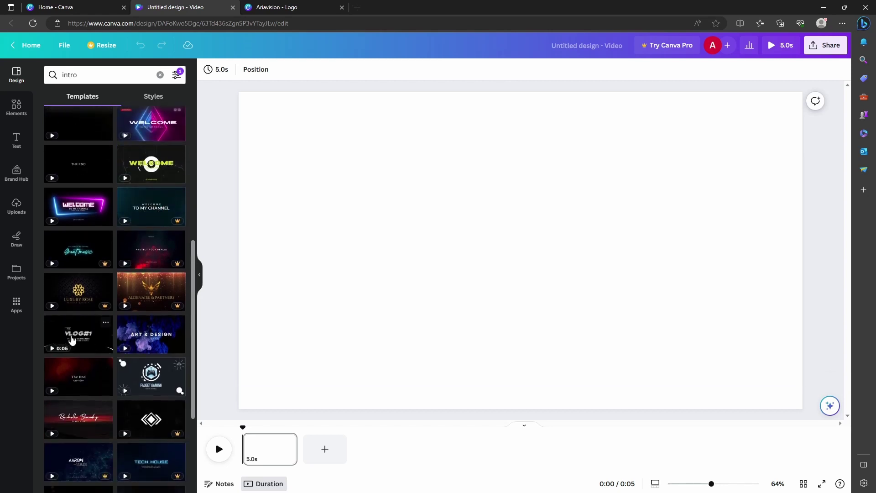
left_click(72, 338)
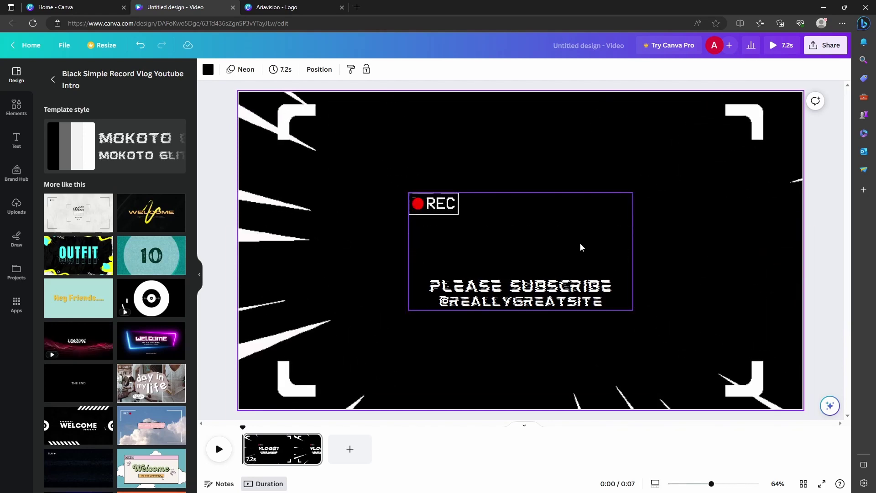
Step: Delete the template's VLOG#1 title and REC/subscribe text groups
left_click(581, 245)
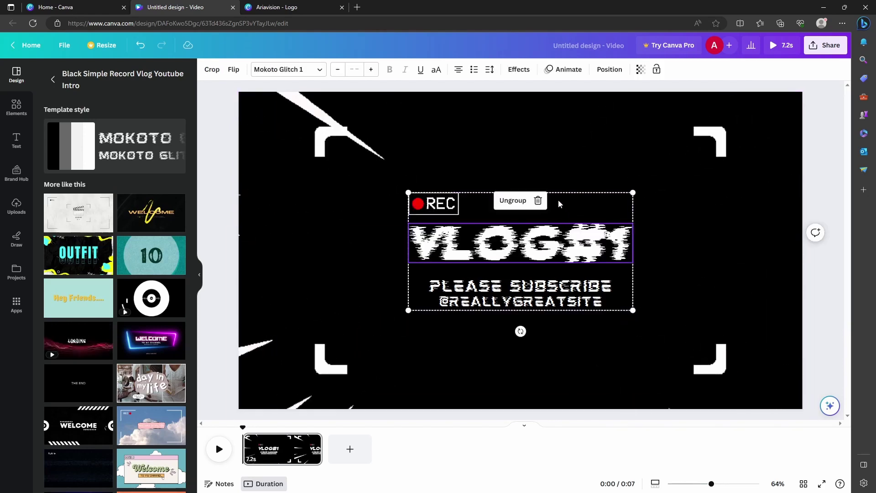
left_click(537, 201)
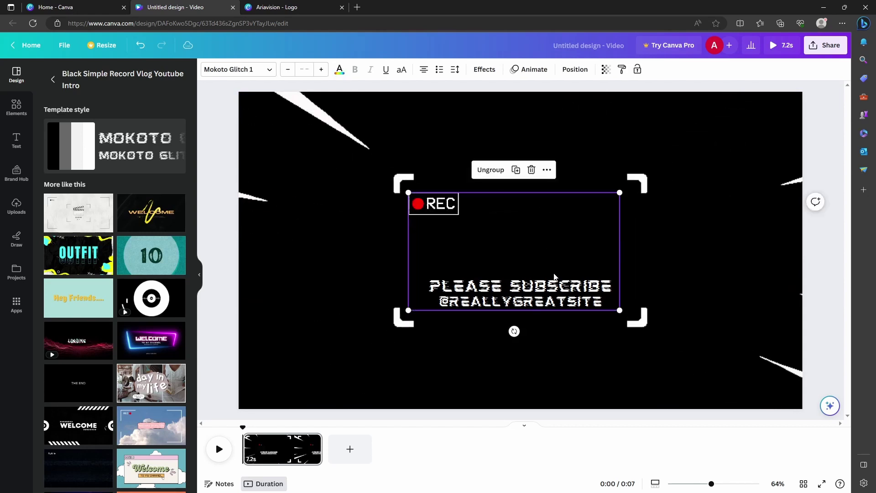
left_click(531, 170)
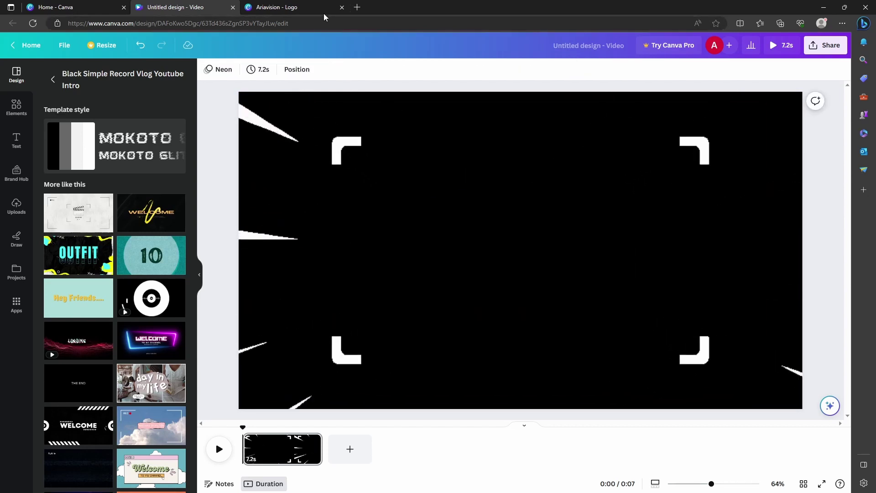
Step: Copy the AriaVision Productions logo group from the logo design and paste it into the intro
left_click(313, 7)
left_click(513, 254)
right_click(513, 254)
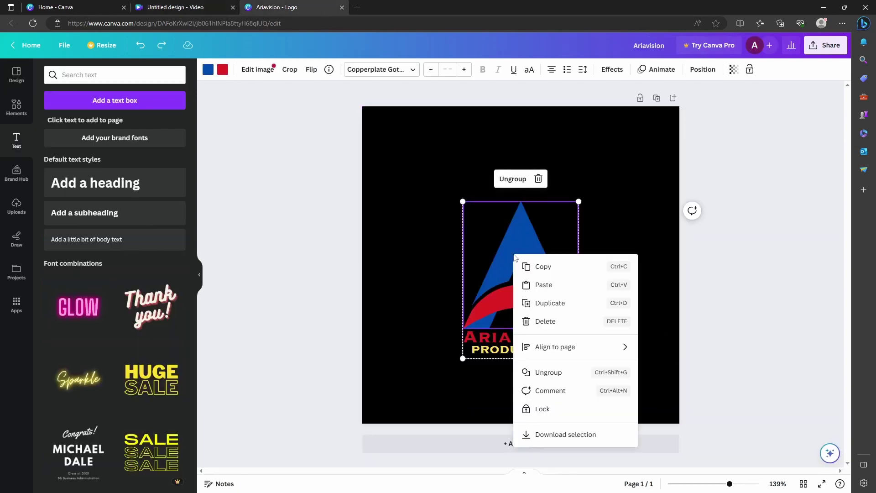
left_click(553, 267)
left_click(333, 163)
left_click(173, 8)
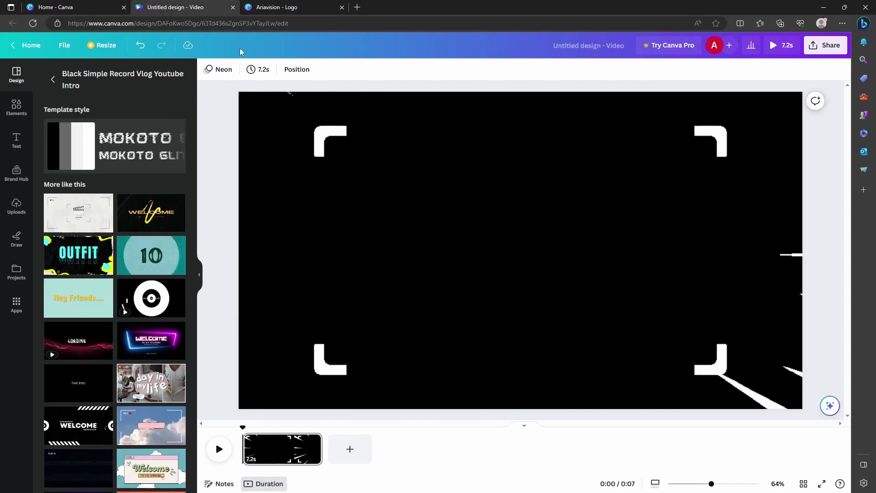
left_click(443, 191)
key("ctrl+v")
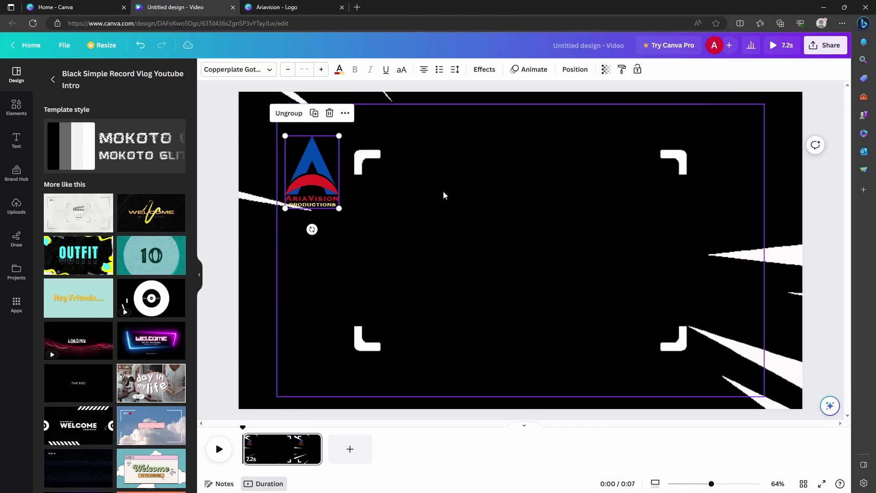
Step: Enlarge the pasted logo and align it to the page's middle and center
left_click_drag(309, 164, 450, 225)
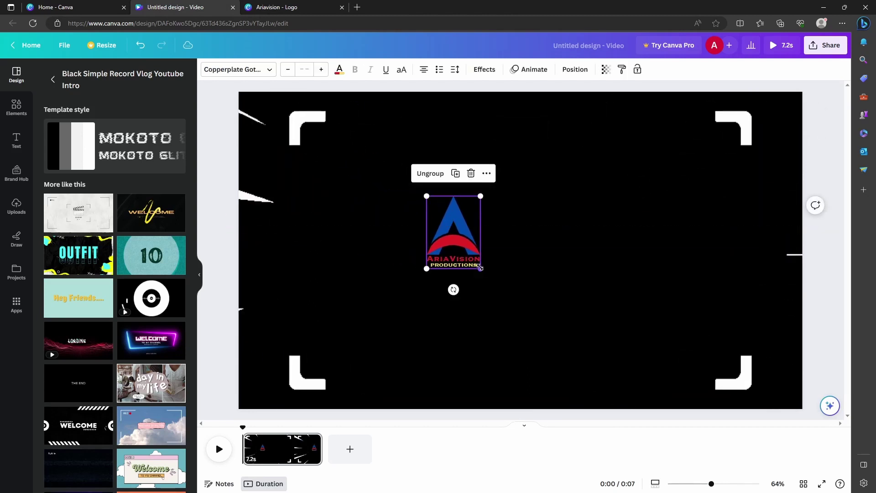
left_click_drag(480, 269, 546, 321)
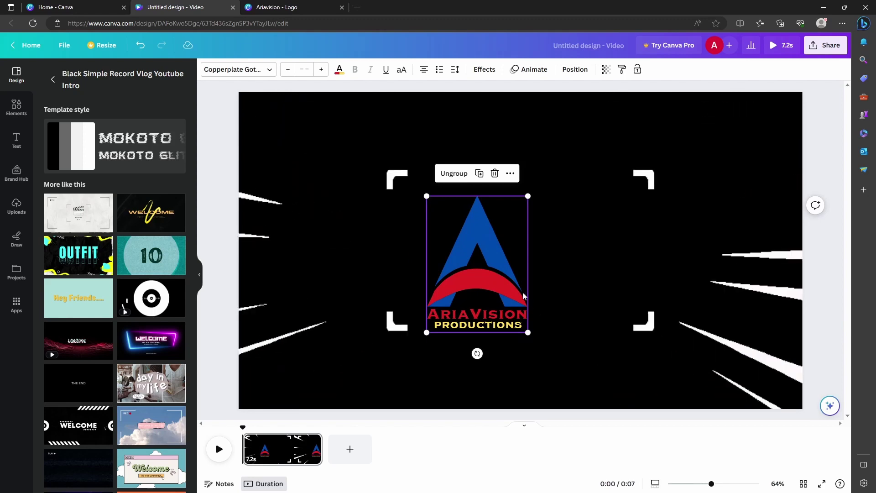
left_click(575, 70)
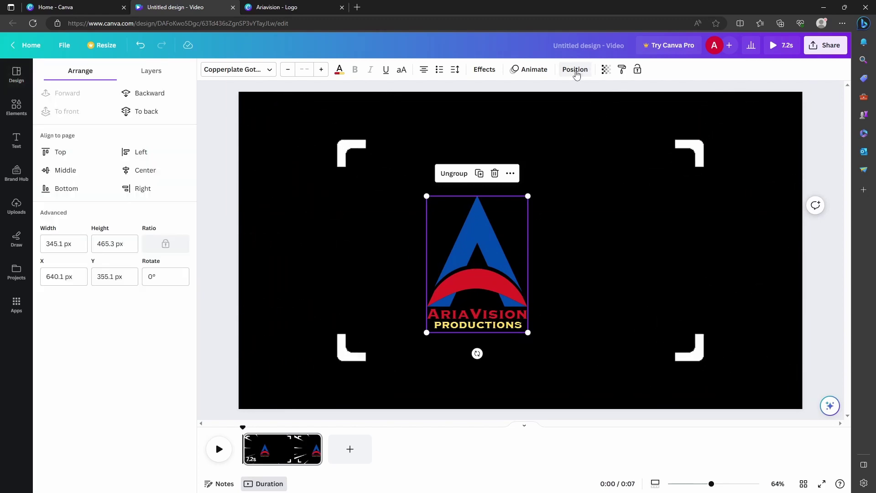
left_click(83, 170)
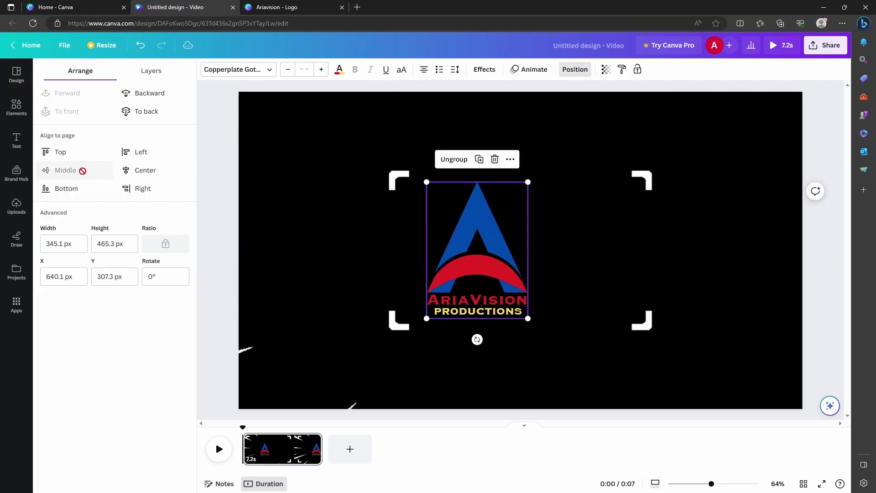
left_click(143, 173)
Step: Enlarge the logo further to about 406 × 548 px and re-center it on the page
left_click(450, 235)
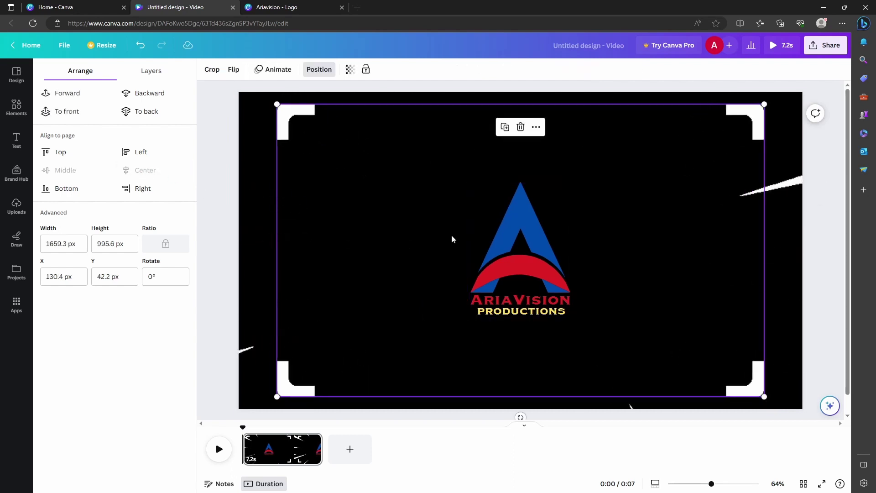
left_click(486, 244)
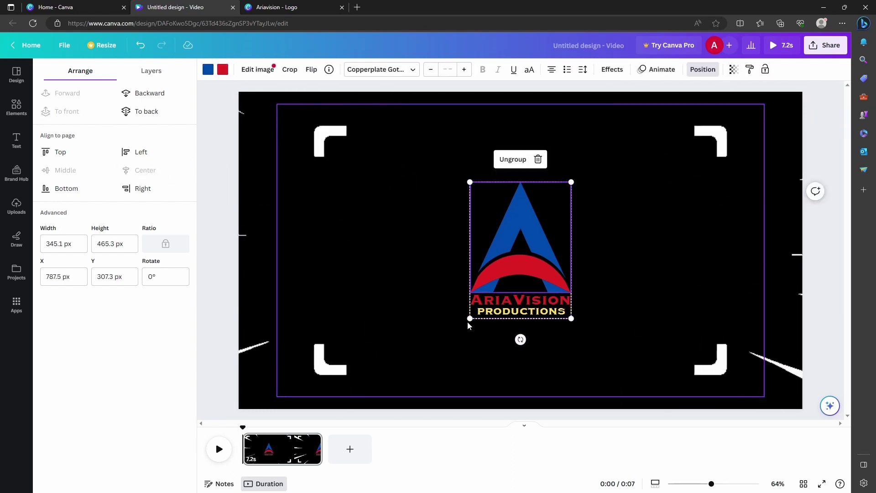
left_click_drag(469, 319, 430, 331)
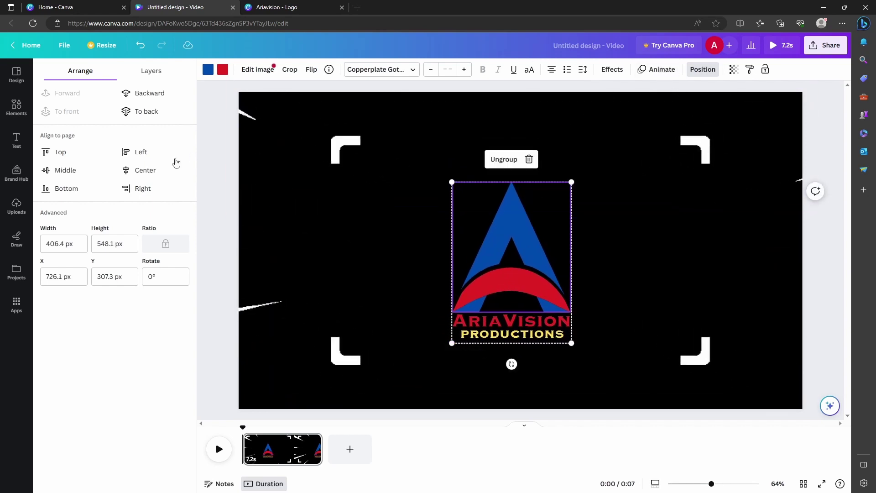
left_click(68, 170)
left_click(145, 171)
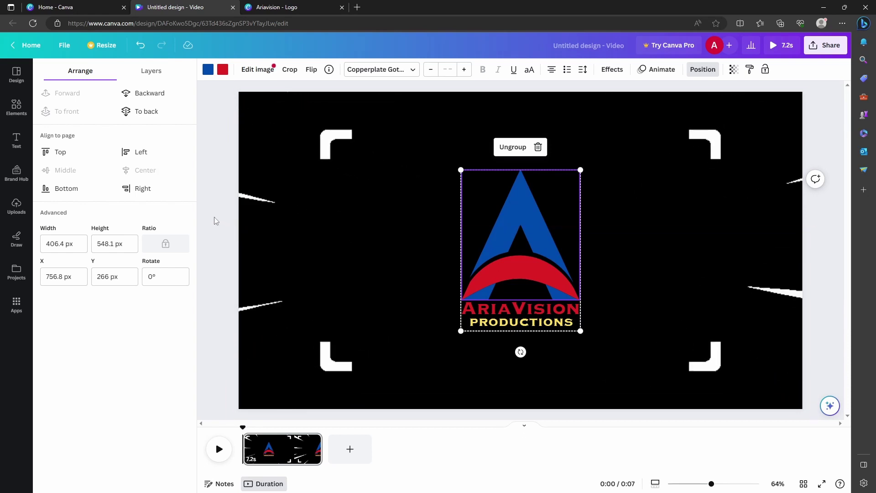
key("Escape")
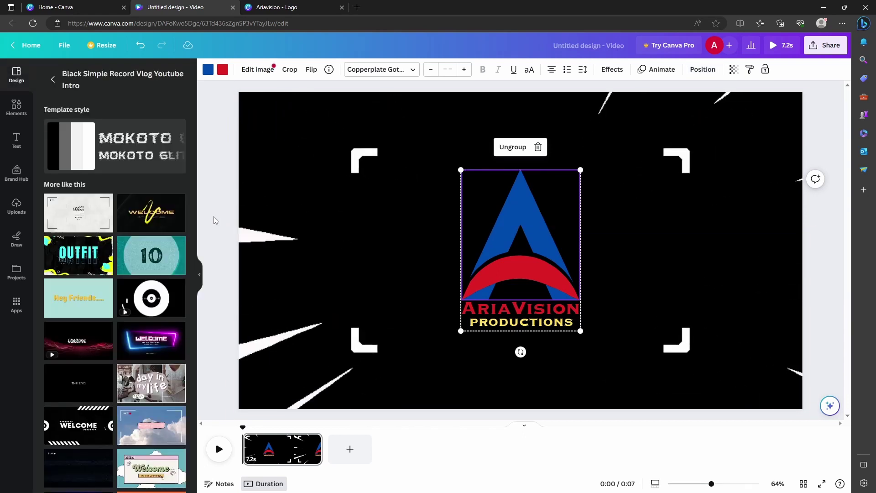